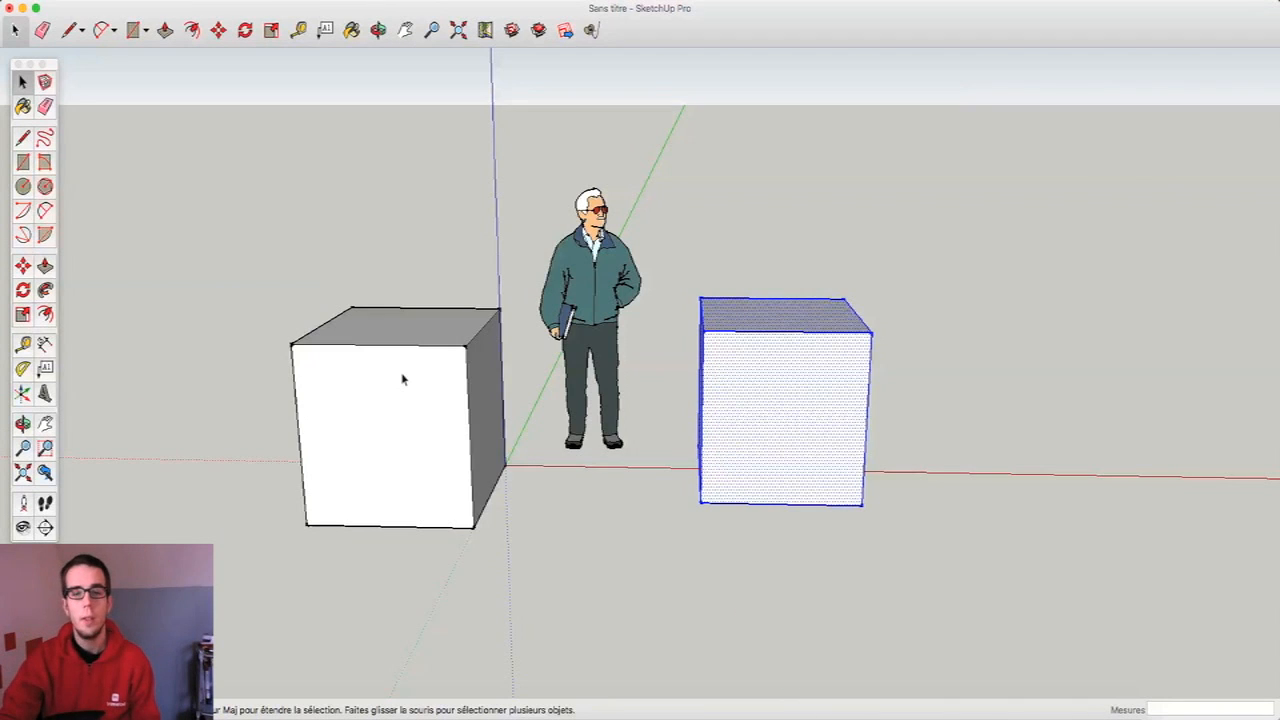
{"action": "triple_click", "coordinate": [449, 388]}
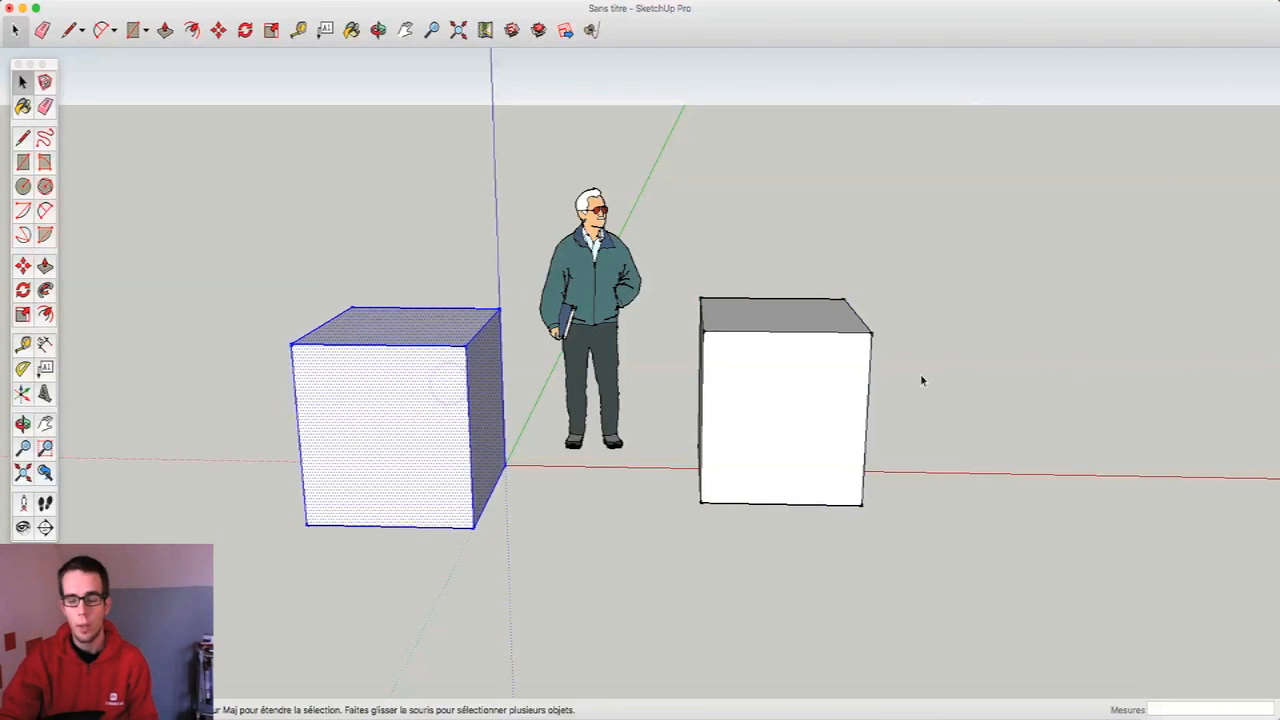
{"action": "left_click", "coordinate": [857, 373]}
{"action": "left_click", "coordinate": [717, 227]}
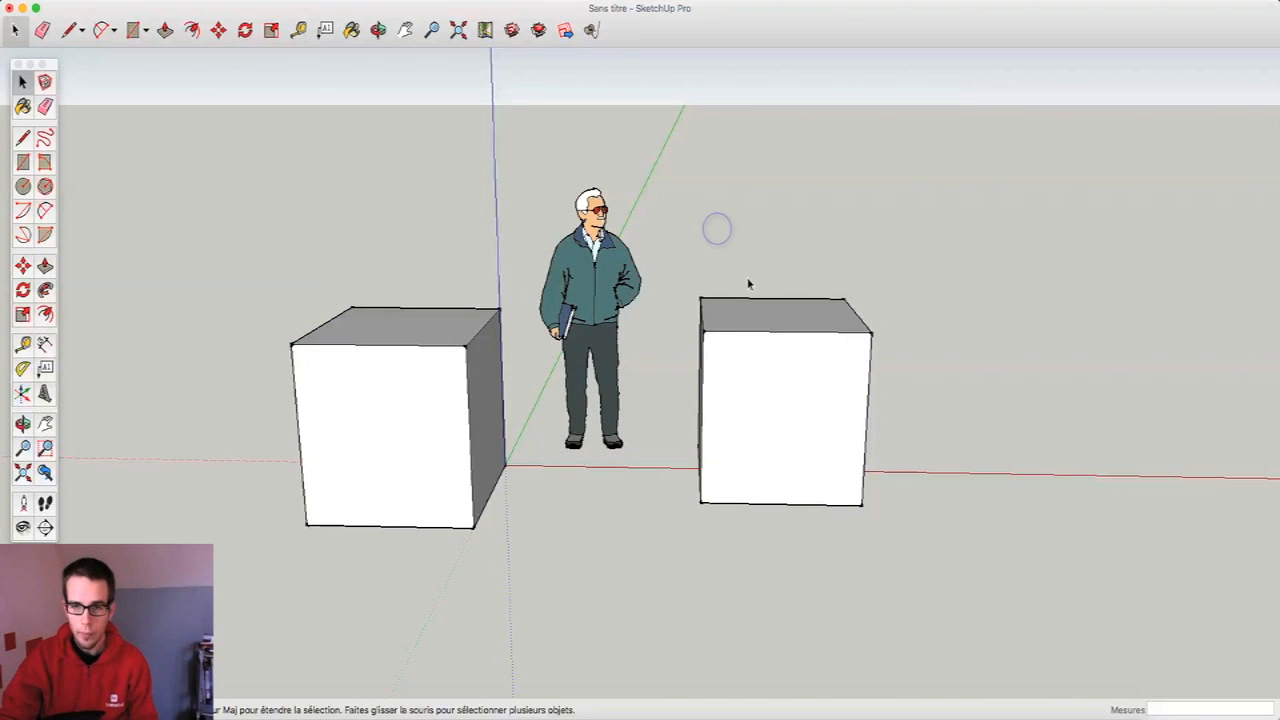
- Move the whole right-hand cube by its upper front-left corner to the midpoint of the other cube's front-right vertical edge
{"action": "left_click", "coordinate": [748, 318]}
{"action": "double_click", "coordinate": [748, 318]}
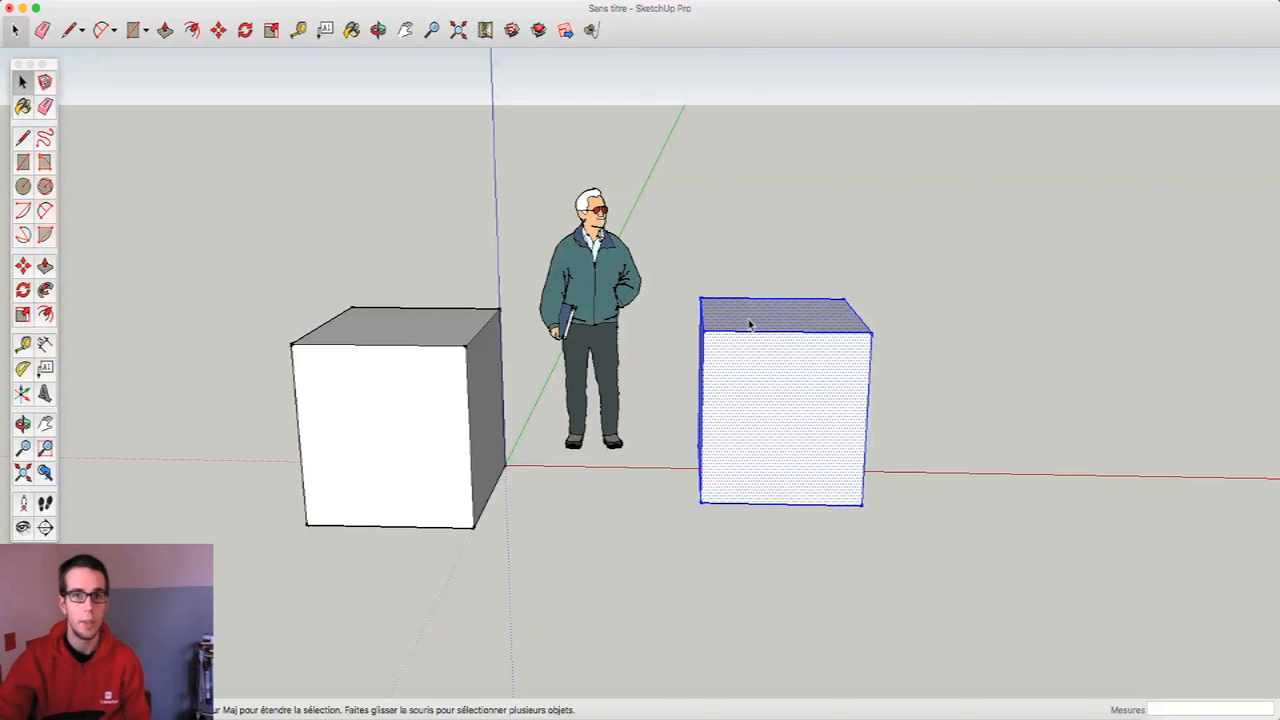
{"action": "middle_click_drag", "start_coordinate": [732, 291], "coordinate": [563, 377]}
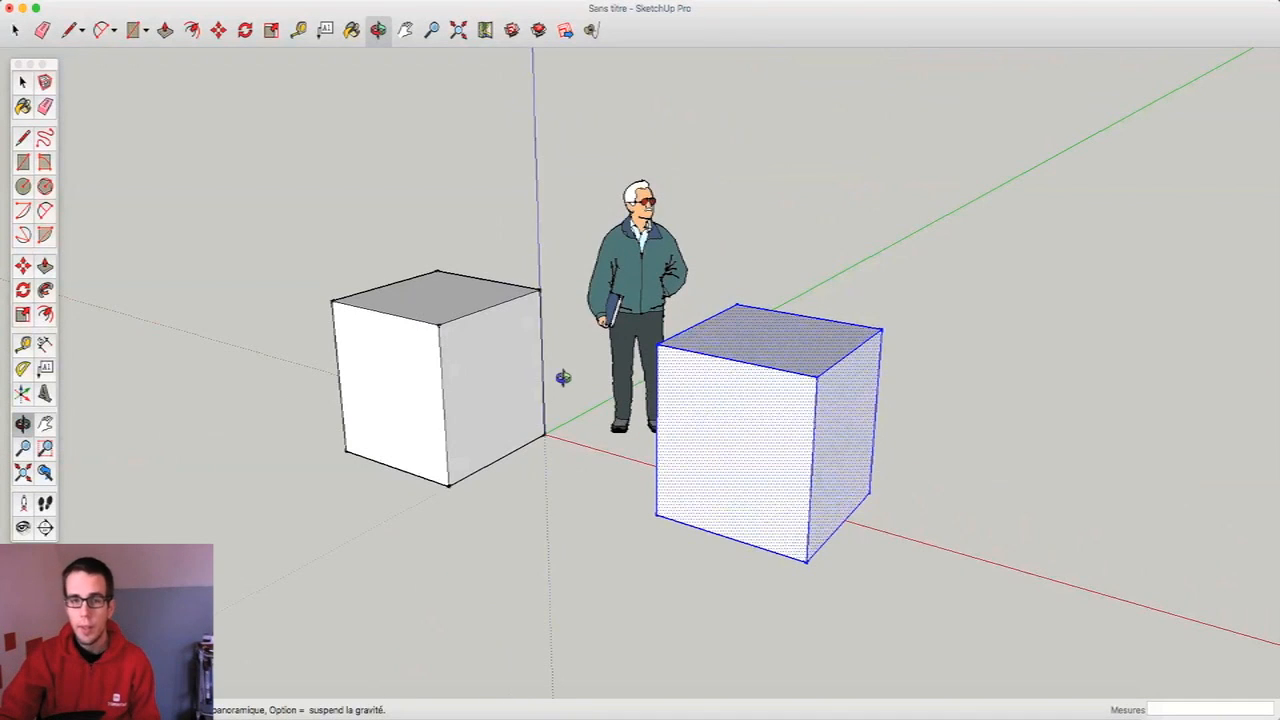
{"action": "left_click", "coordinate": [219, 31]}
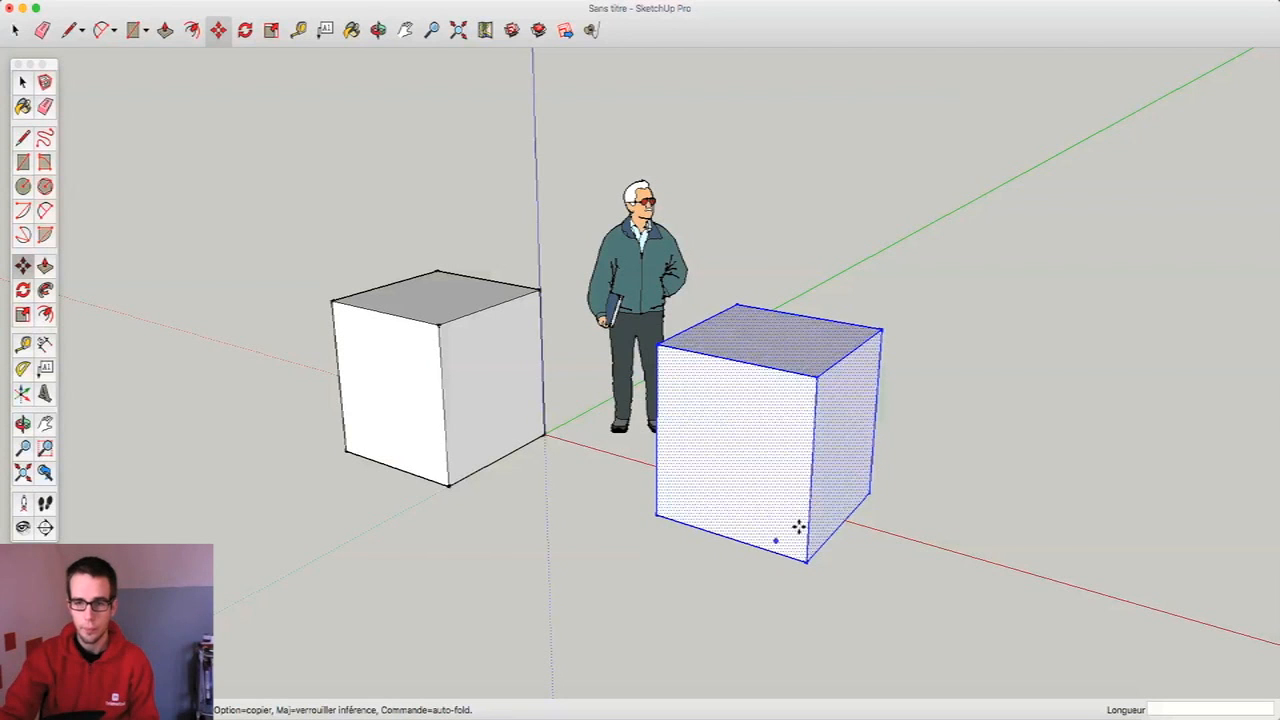
{"action": "scroll", "coordinate": [944, 411], "scroll_direction": "up", "scroll_amount": 3}
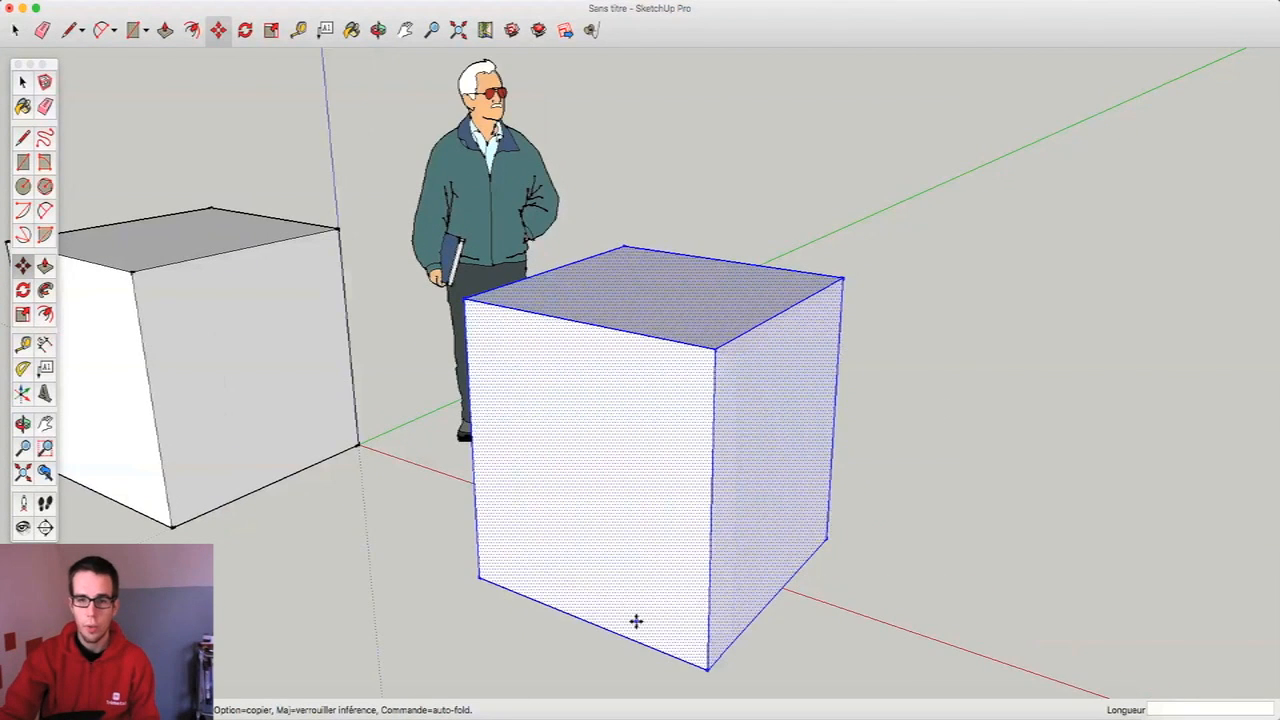
{"action": "scroll", "coordinate": [676, 634], "scroll_direction": "up", "scroll_amount": 4}
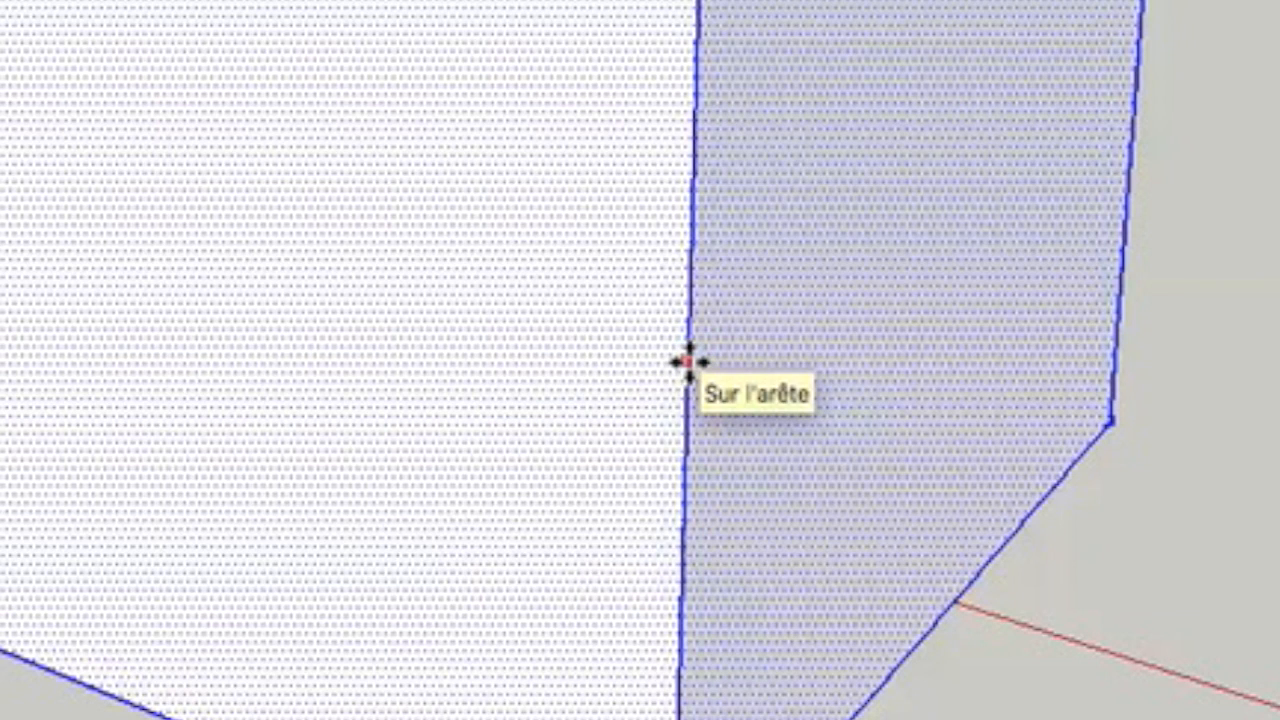
{"action": "left_click", "coordinate": [691, 302]}
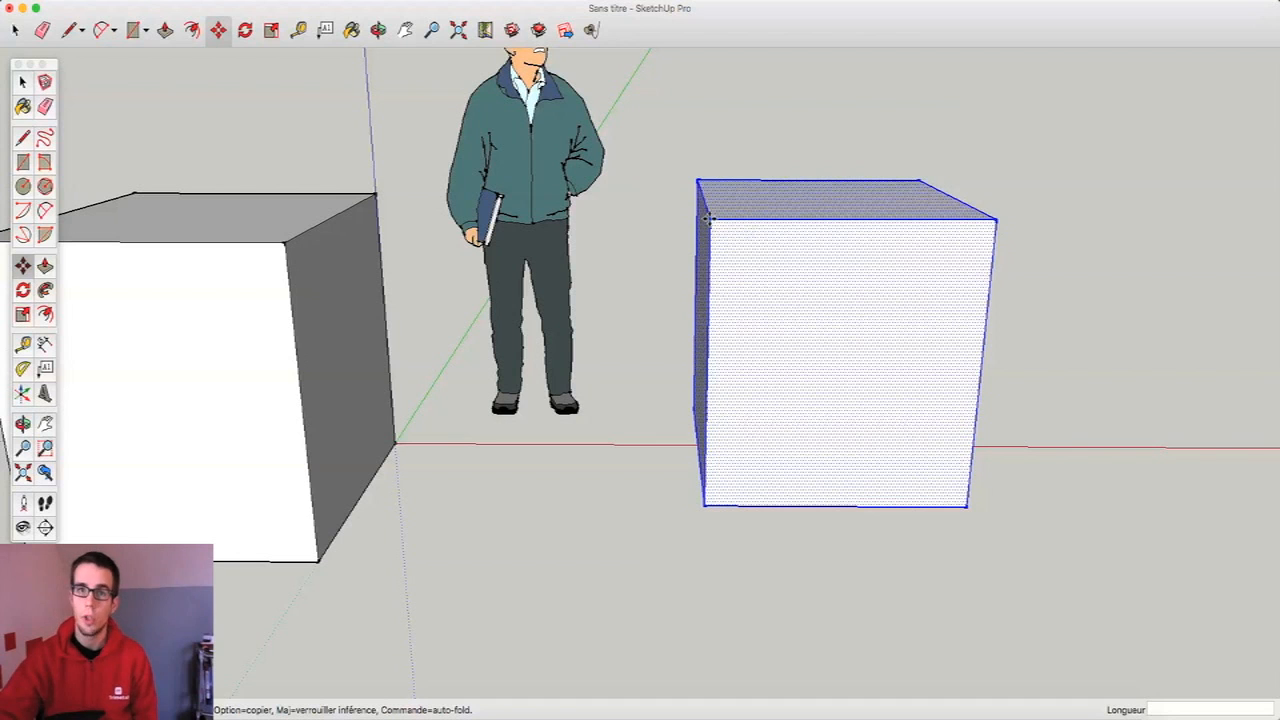
{"action": "left_click", "coordinate": [707, 218]}
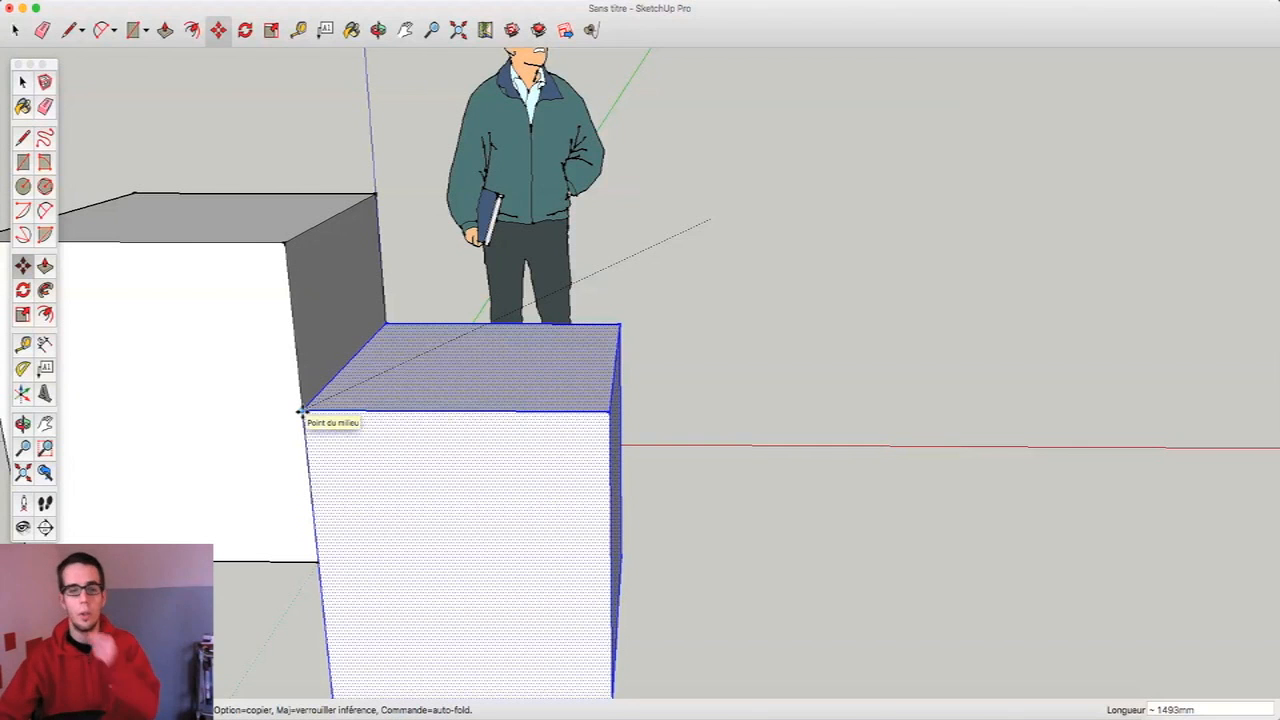
{"action": "left_click", "coordinate": [301, 411]}
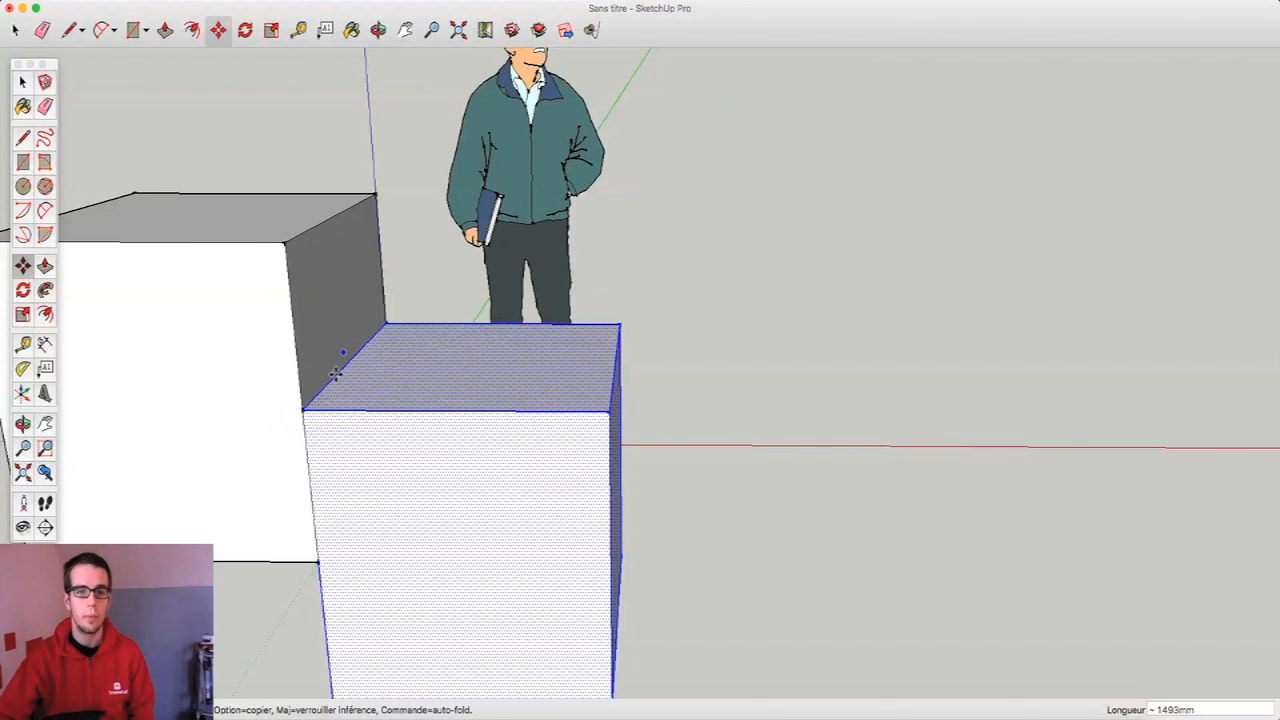
- Clear the selection and examine from several sides how the two cubes meet
{"action": "left_click", "coordinate": [378, 30]}
{"action": "left_click_drag", "start_coordinate": [494, 420], "coordinate": [713, 353]}
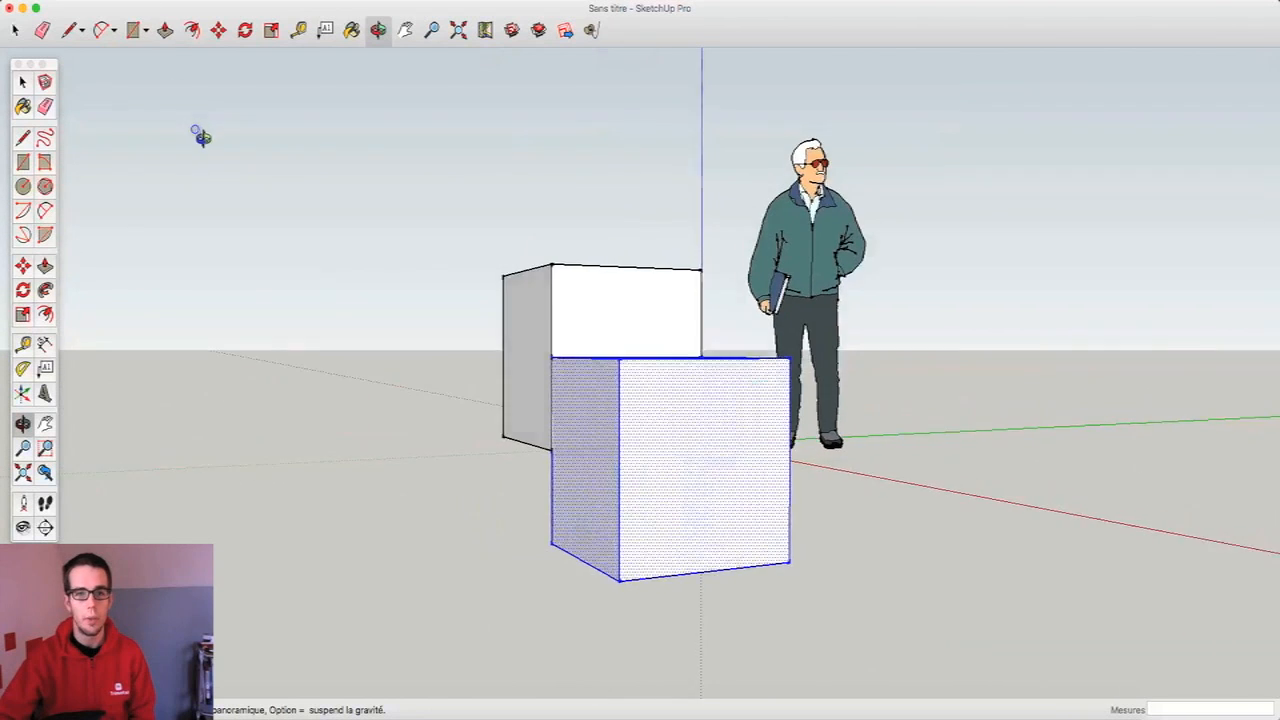
{"action": "left_click_drag", "start_coordinate": [200, 131], "coordinate": [195, 128]}
{"action": "left_click", "coordinate": [15, 30]}
{"action": "left_click", "coordinate": [434, 149]}
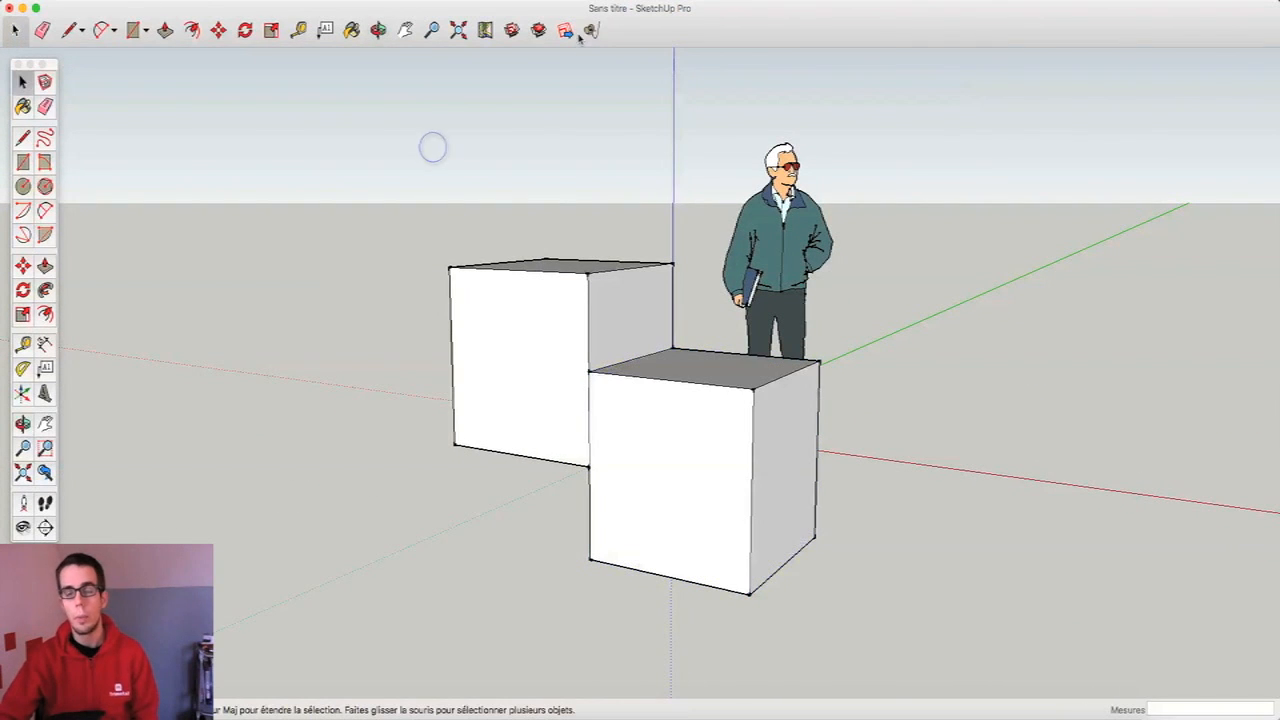
{"action": "left_click", "coordinate": [378, 30]}
{"action": "left_click_drag", "start_coordinate": [377, 106], "coordinate": [565, 167]}
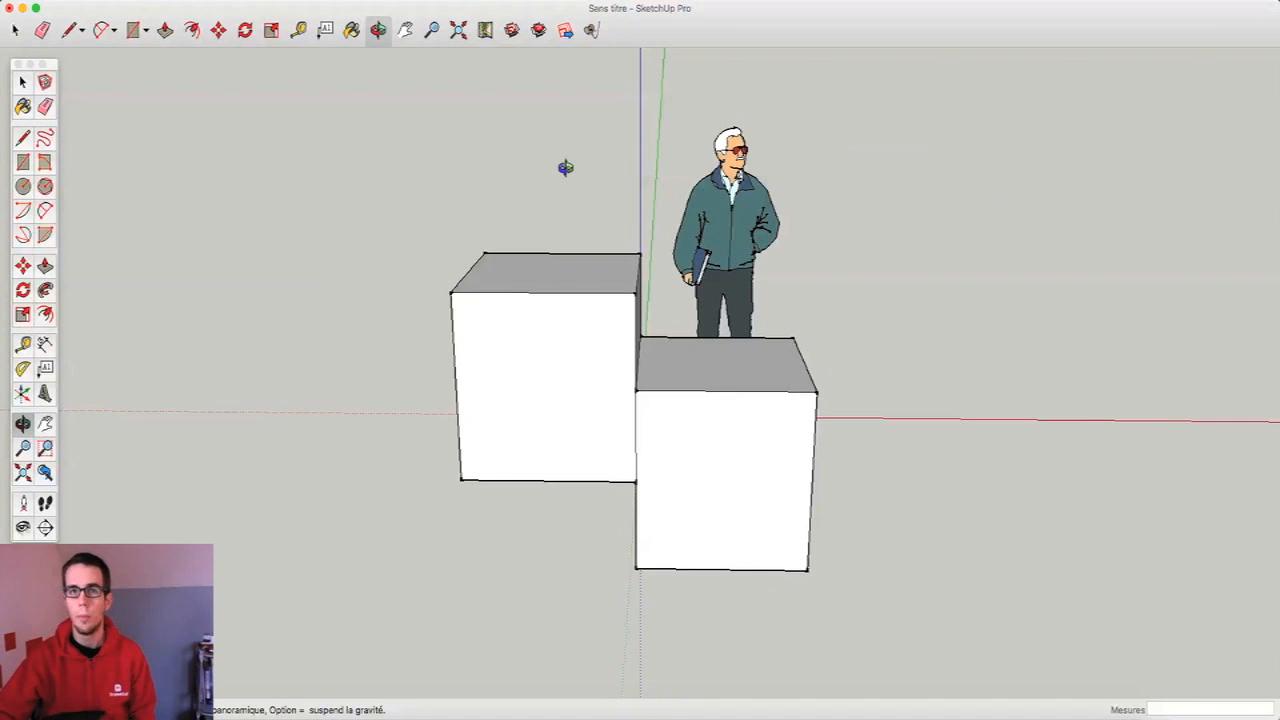
{"action": "left_click_drag", "start_coordinate": [487, 274], "coordinate": [580, 277]}
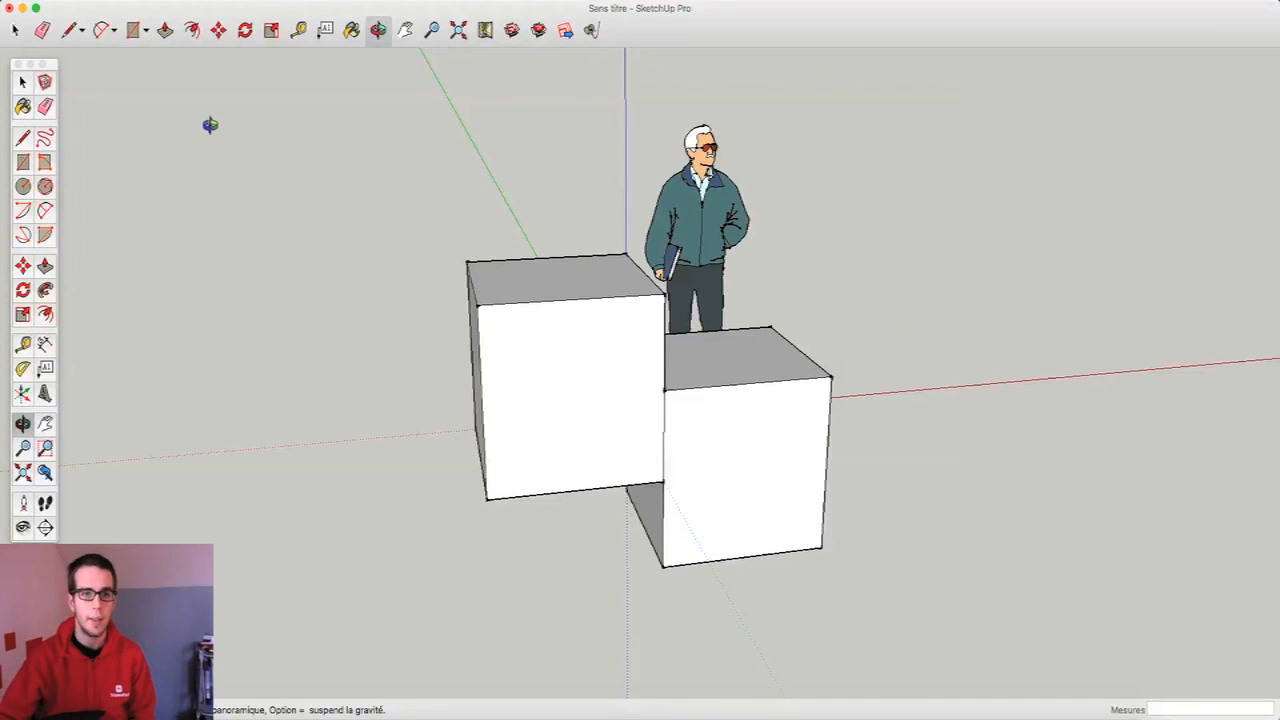
- Draw a 40 × 40 mm square on the red axis left of the cubes and extrude it upward about 1021 mm
{"action": "left_click", "coordinate": [133, 30]}
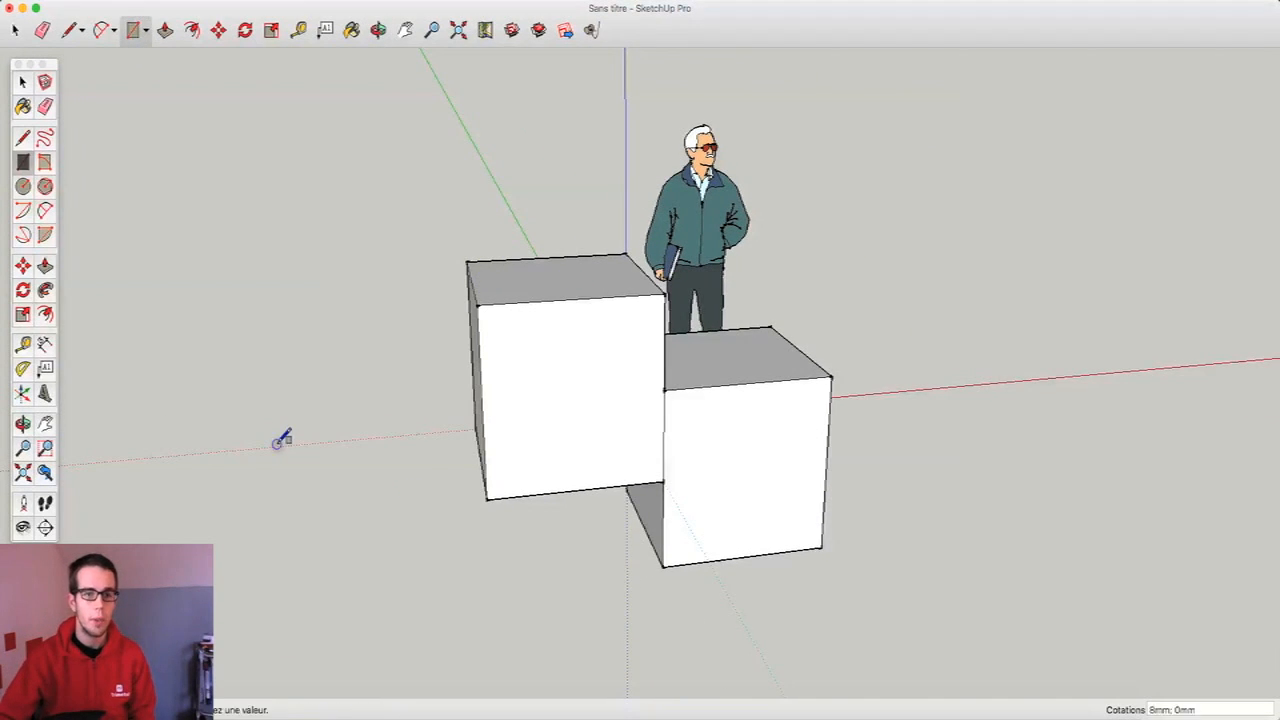
{"action": "type", "text": "40;40"}
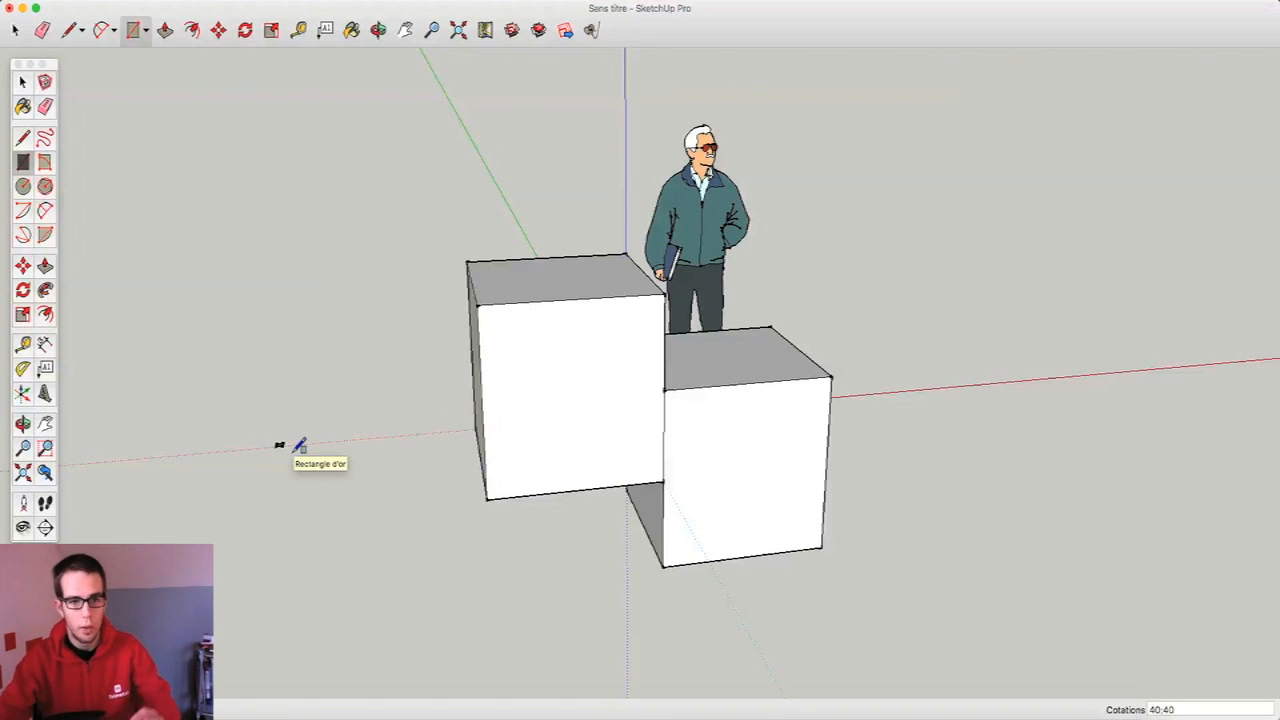
{"action": "type", "text": "p"}
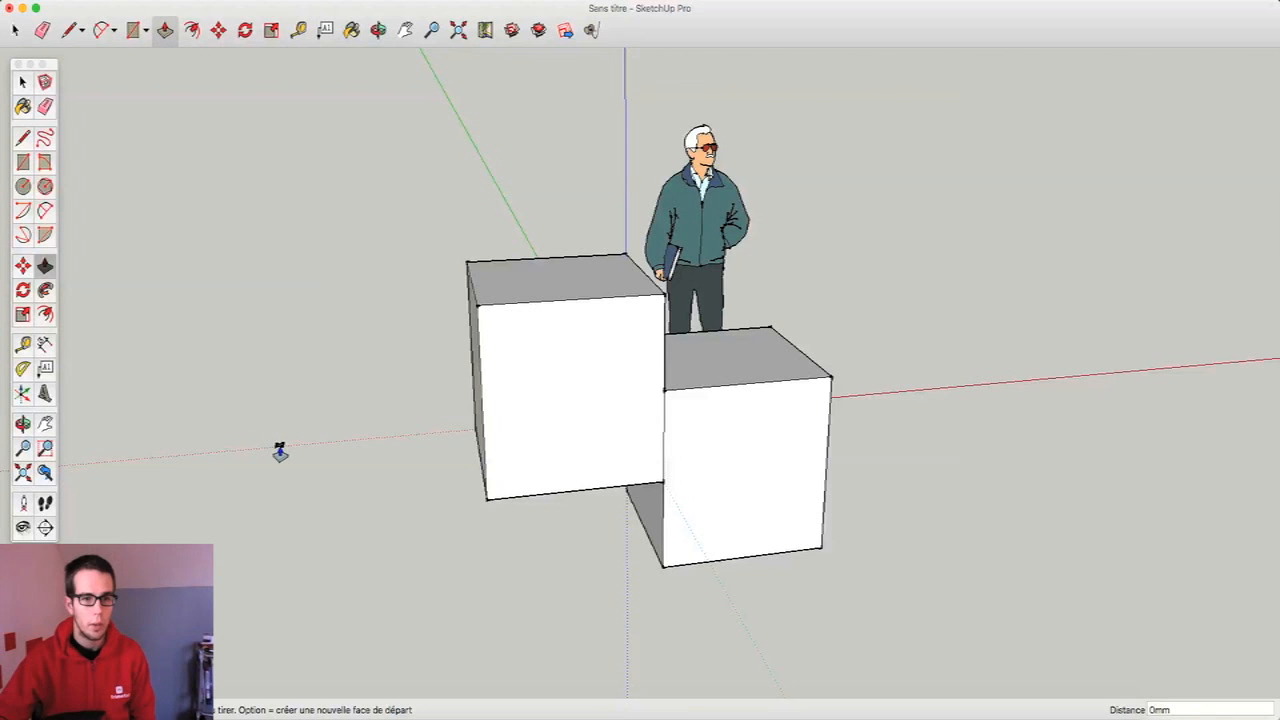
{"action": "left_click", "coordinate": [280, 447]}
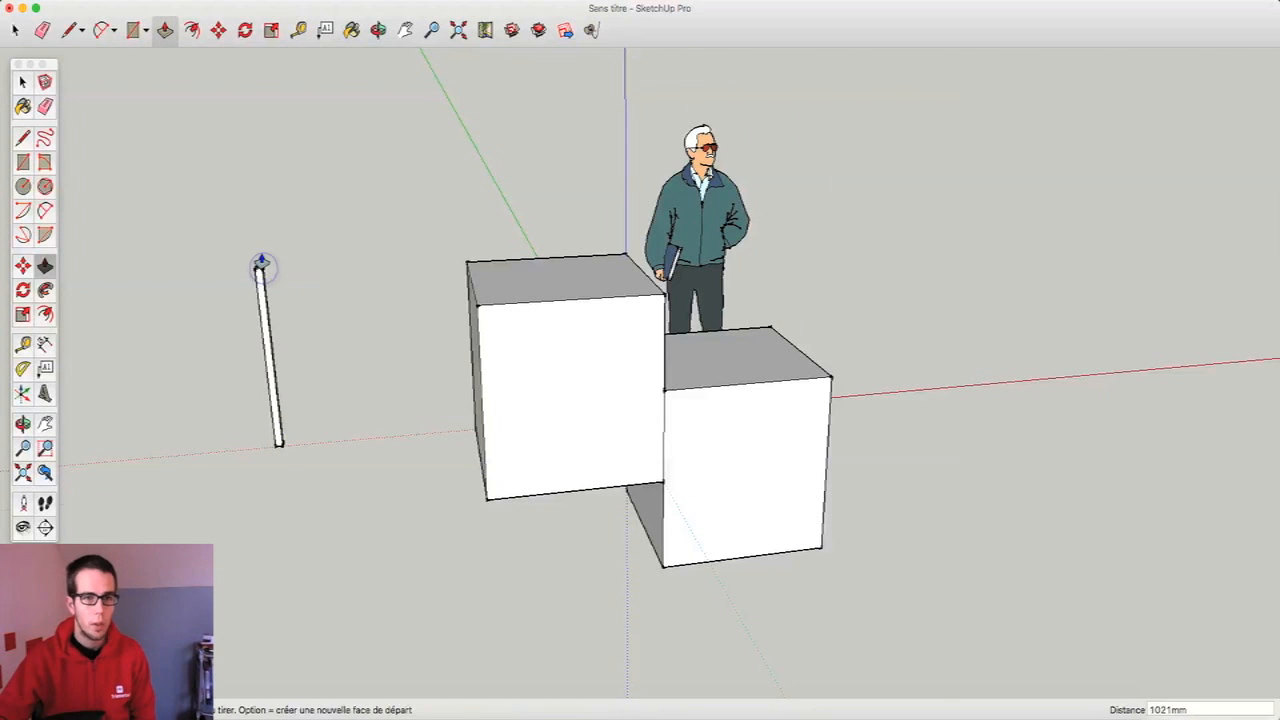
- Turn the complete slender post into a component, keeping the default settings
{"action": "scroll", "coordinate": [257, 277], "scroll_direction": "up", "scroll_amount": 5}
{"action": "scroll", "coordinate": [280, 274], "scroll_direction": "down", "scroll_amount": 3}
{"action": "middle_click_drag", "start_coordinate": [286, 259], "coordinate": [234, 466]}
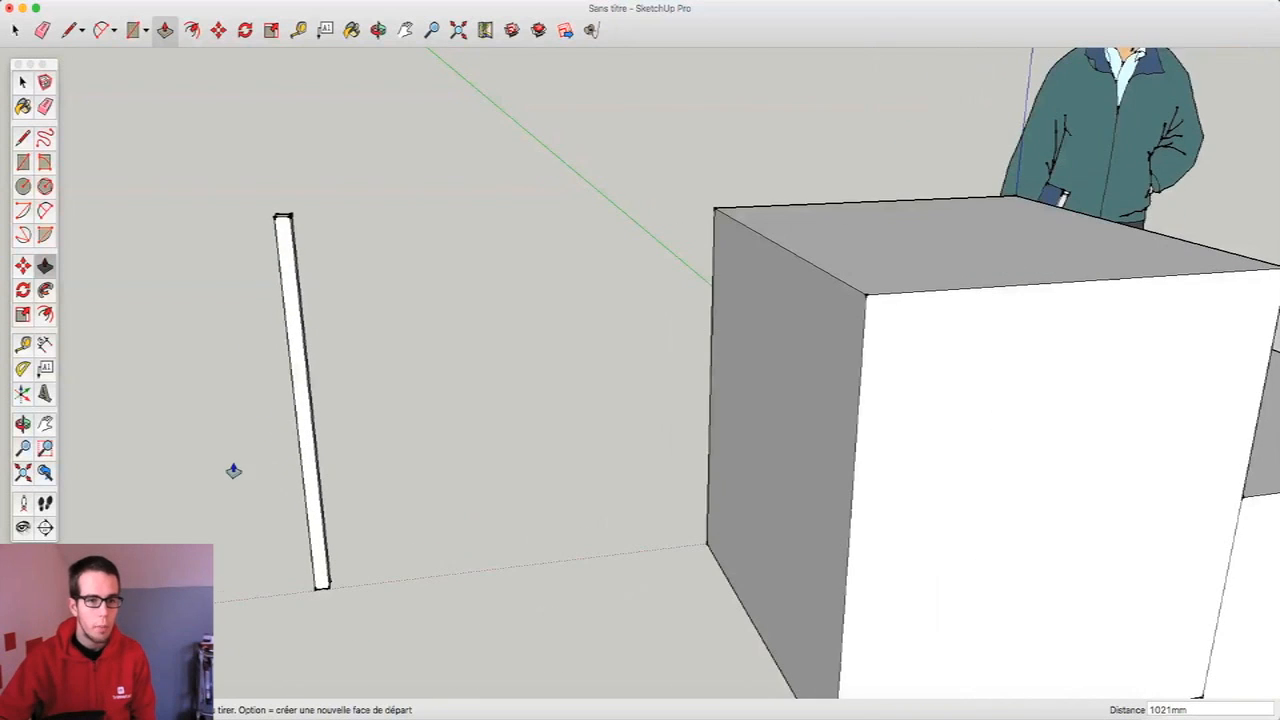
{"action": "left_click", "coordinate": [378, 30]}
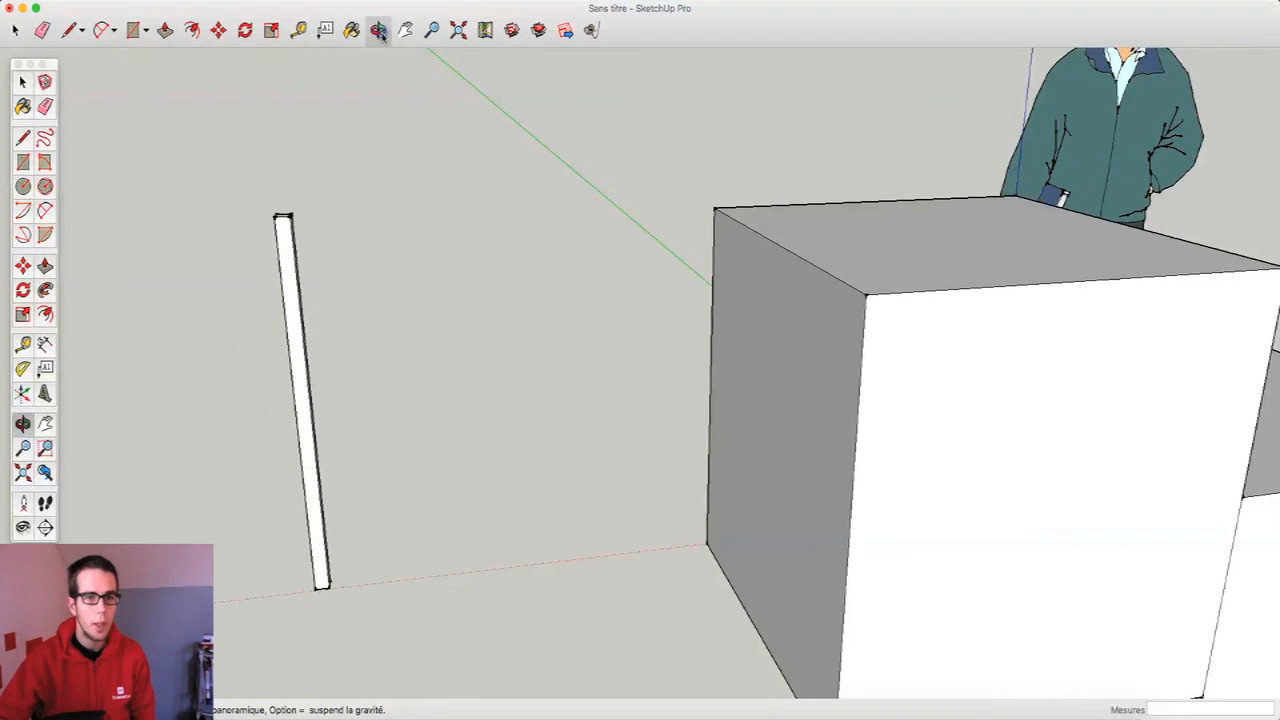
{"action": "left_click_drag", "start_coordinate": [395, 130], "coordinate": [403, 226]}
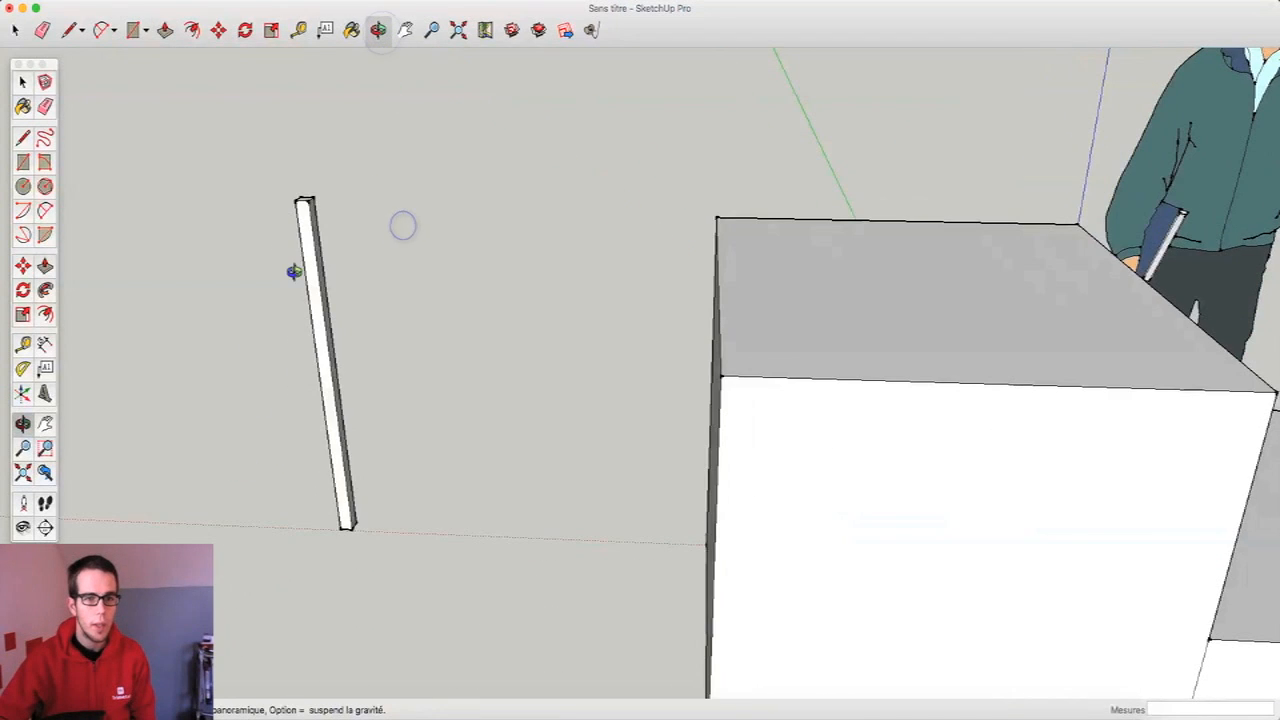
{"action": "left_click", "coordinate": [132, 30]}
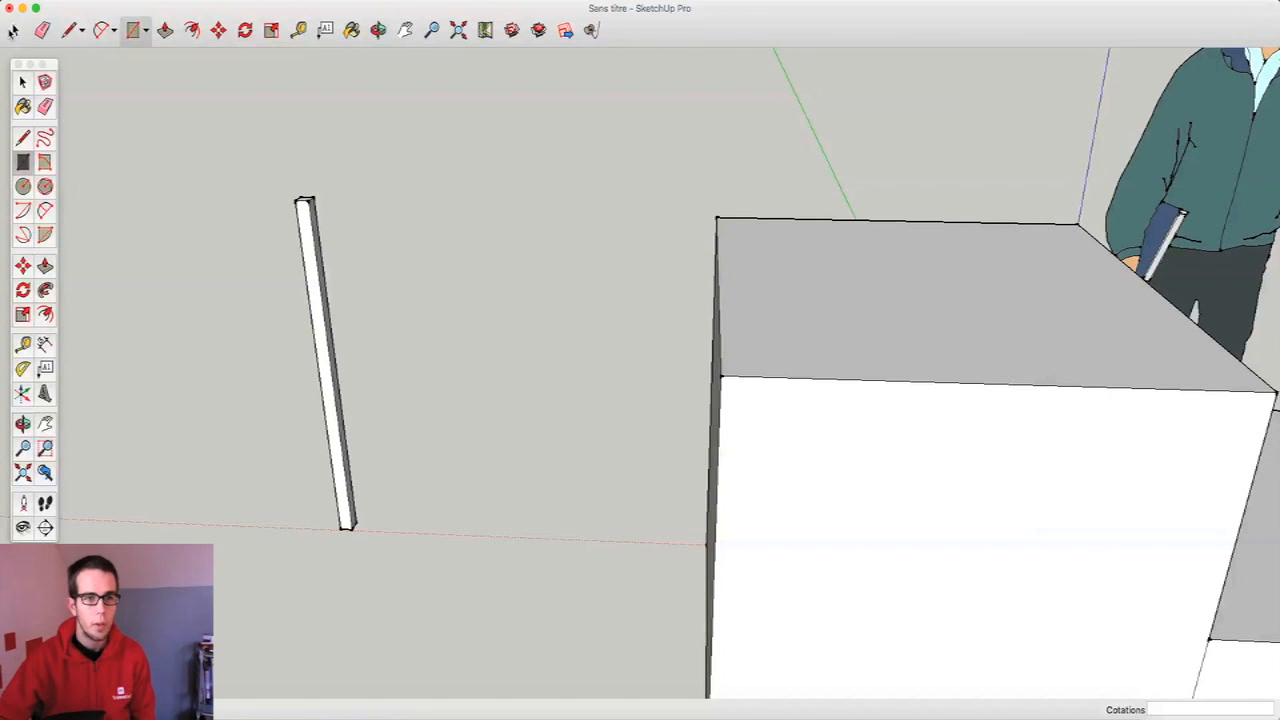
{"action": "left_click", "coordinate": [13, 30]}
{"action": "left_click", "coordinate": [312, 230]}
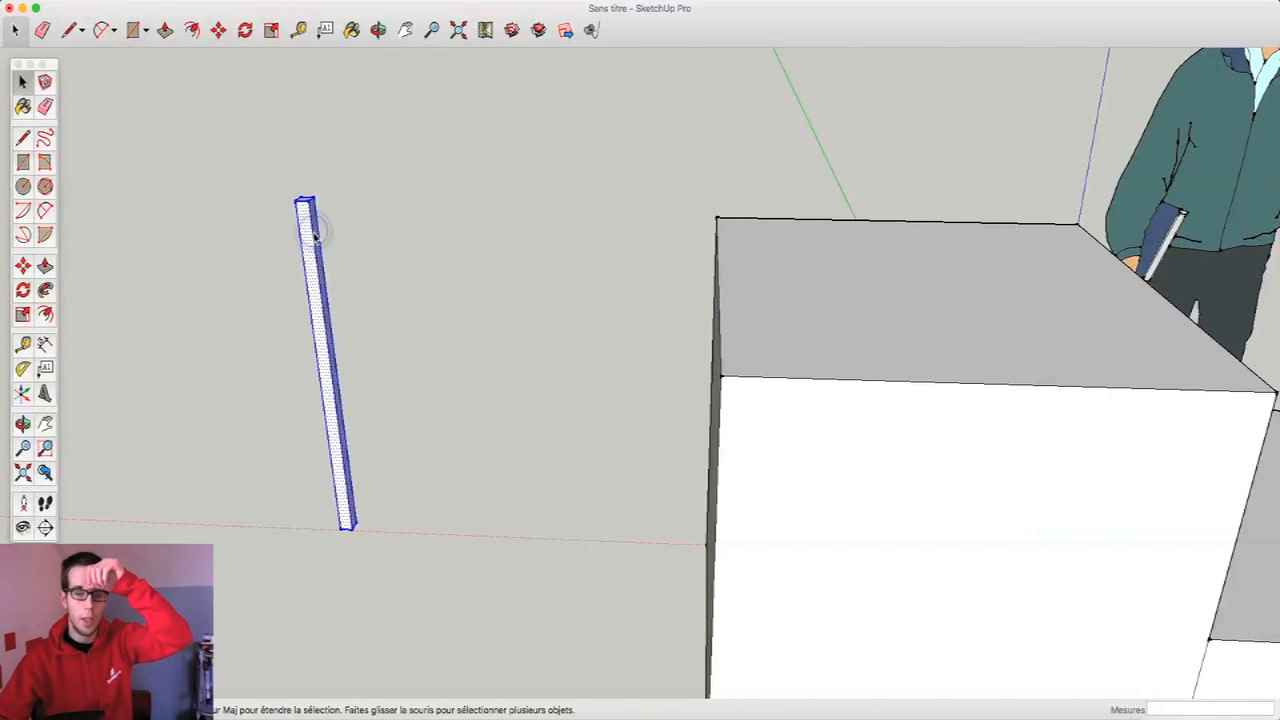
{"action": "right_click", "coordinate": [313, 232]}
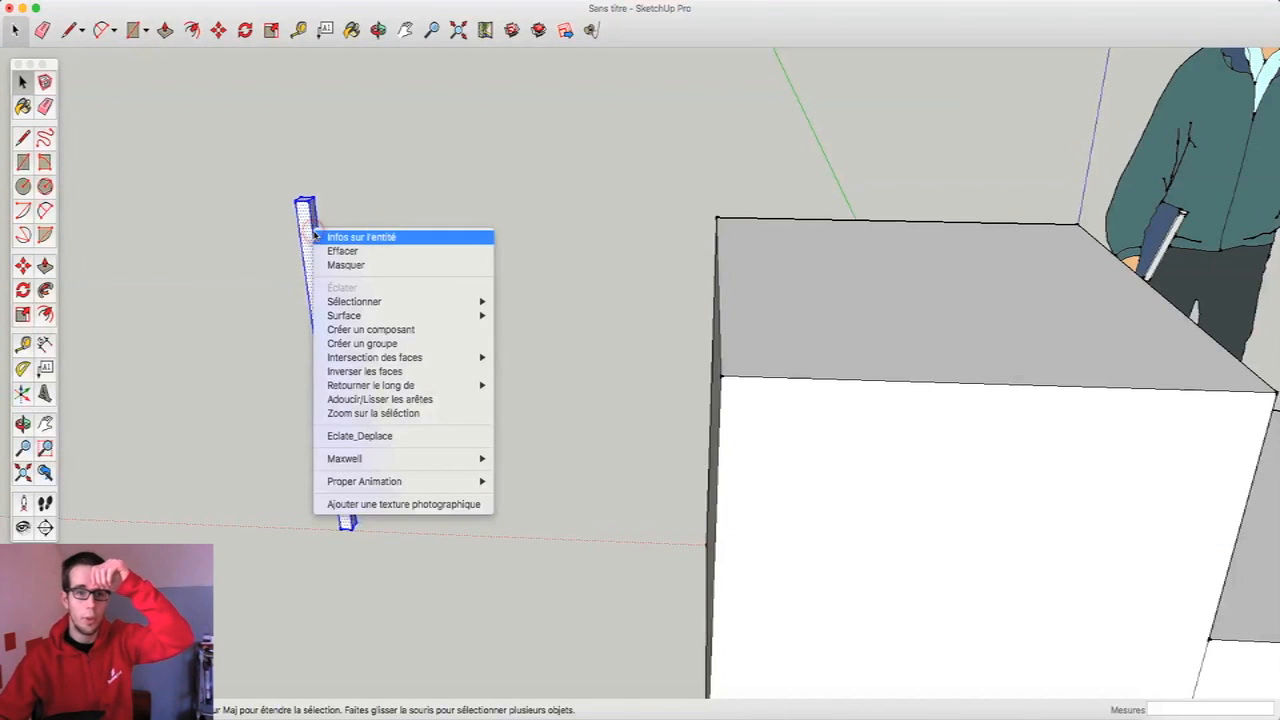
{"action": "left_click", "coordinate": [366, 329]}
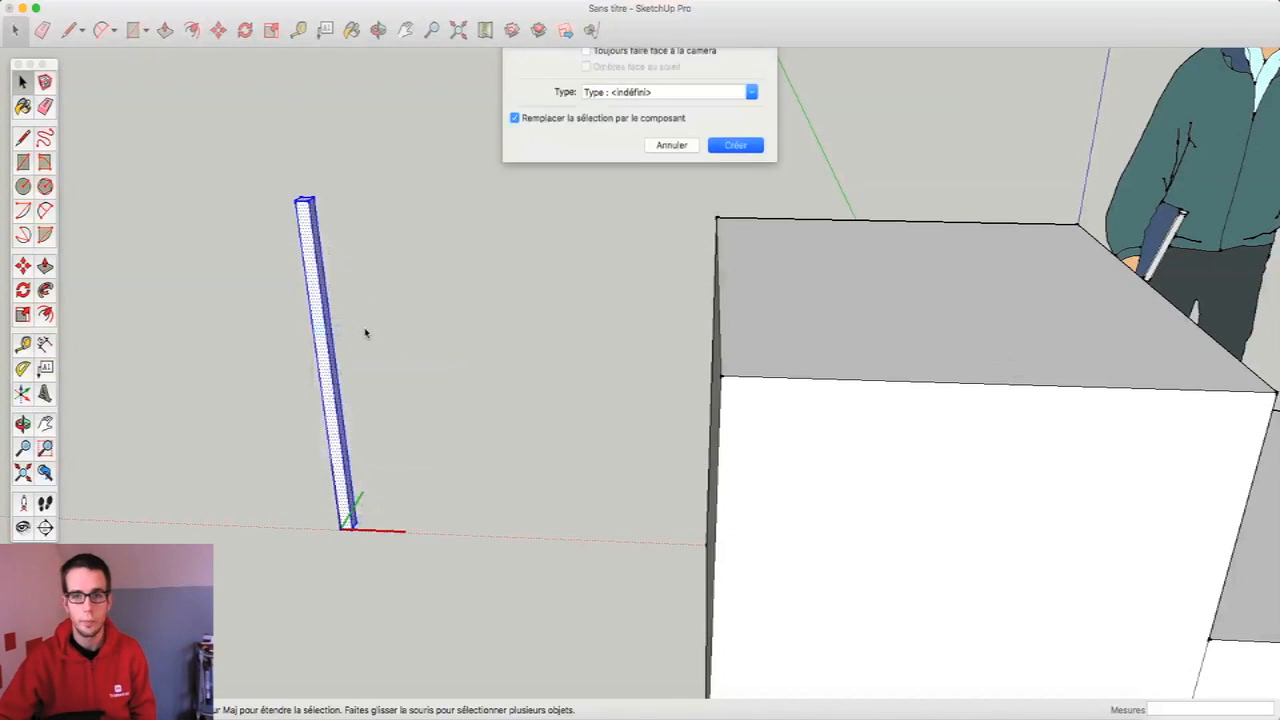
{"action": "key", "text": "Return"}
- Draw a horizontal rectangle of about 800 × 226 mm on the ground beside the post
{"action": "left_click", "coordinate": [133, 30]}
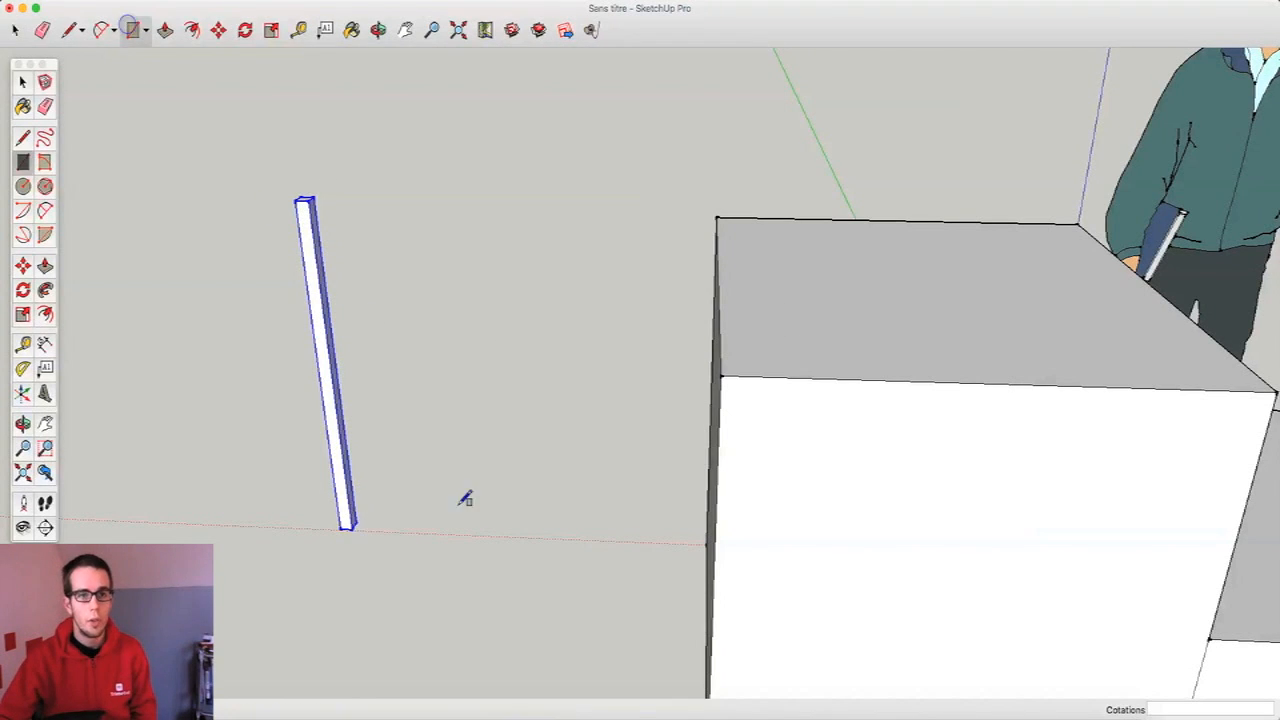
{"action": "left_click", "coordinate": [547, 440]}
{"action": "left_click", "coordinate": [362, 409]}
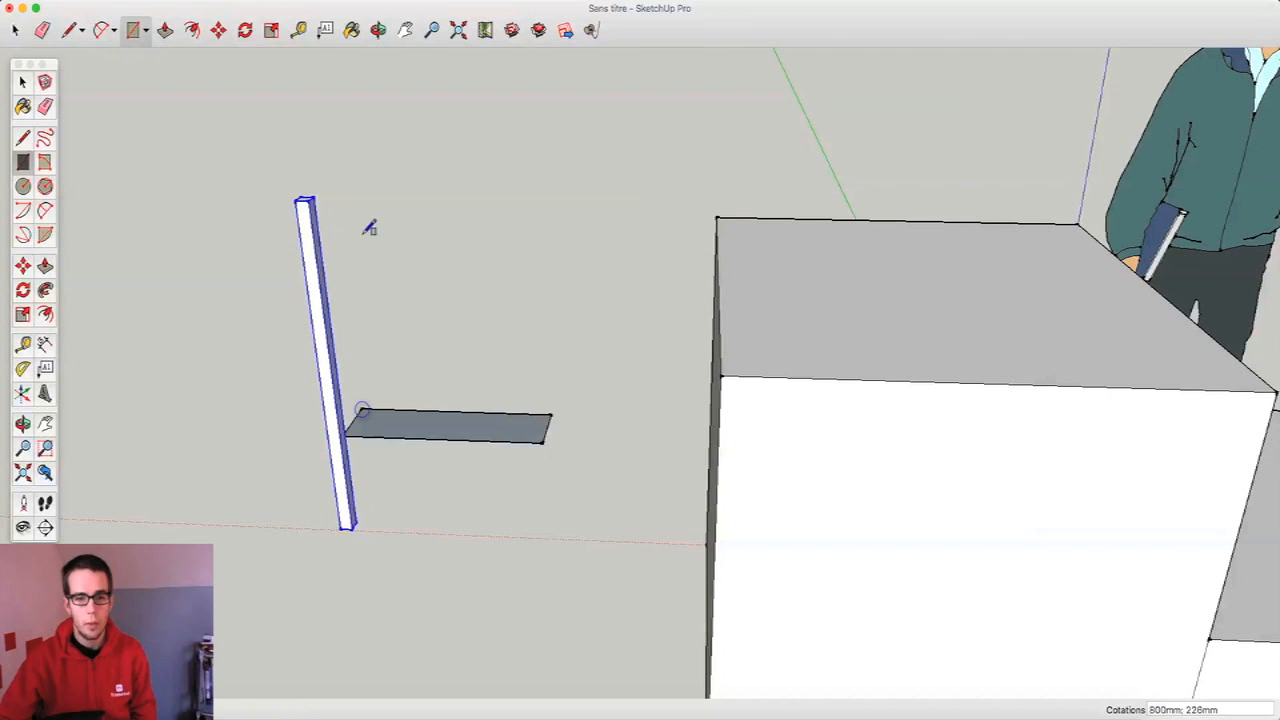
- Extrude the rectangle into a board, pushing its front face back about 153 mm and its top face down about 152 mm
{"action": "left_click", "coordinate": [165, 30]}
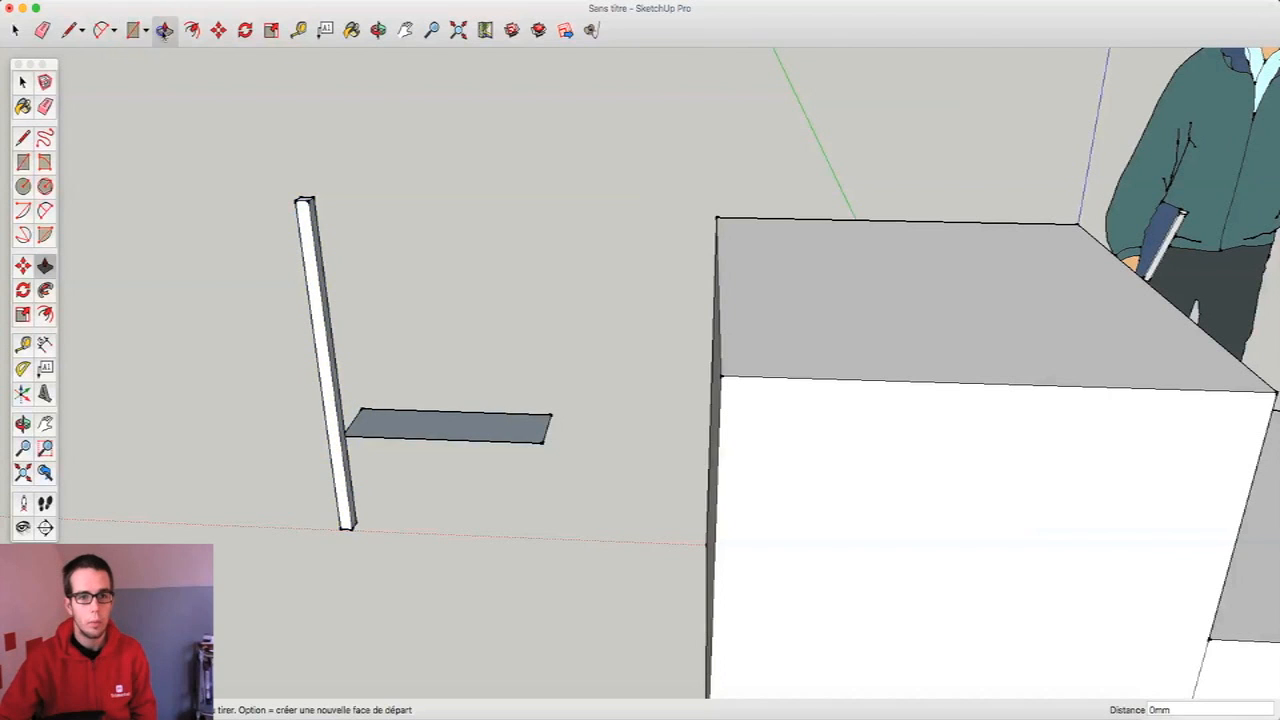
{"action": "left_click", "coordinate": [515, 425]}
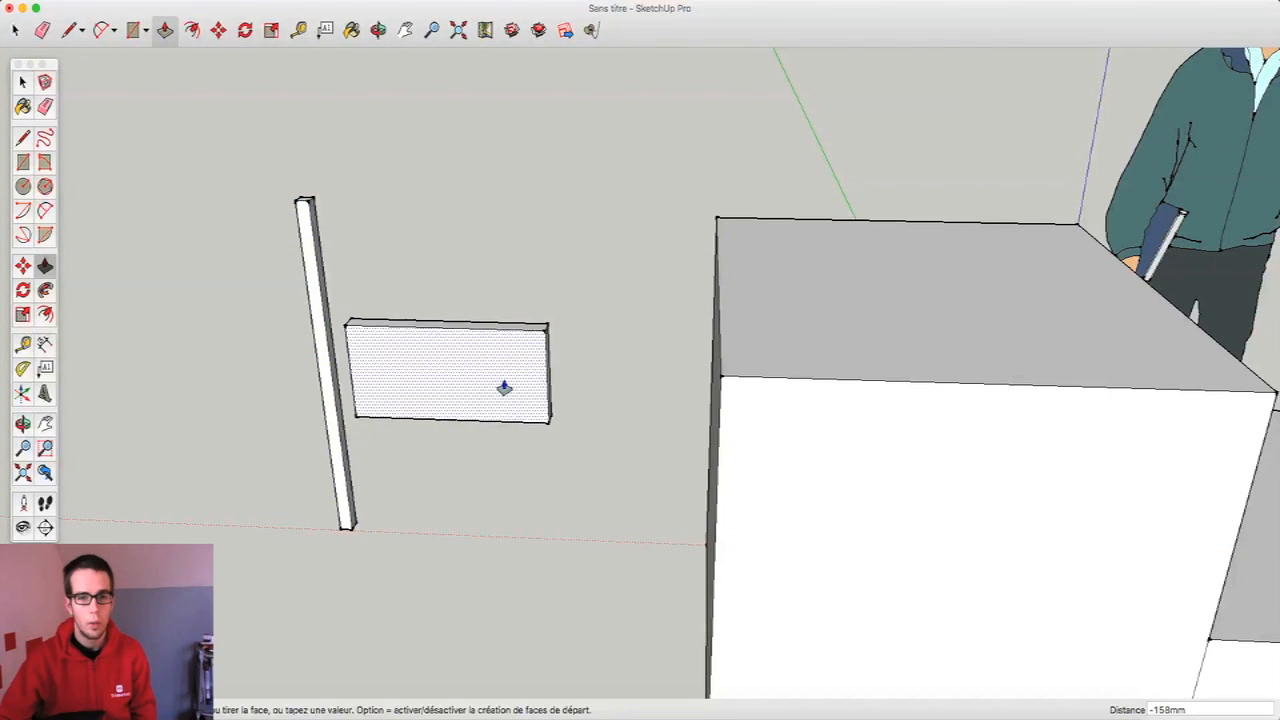
{"action": "left_click", "coordinate": [503, 386]}
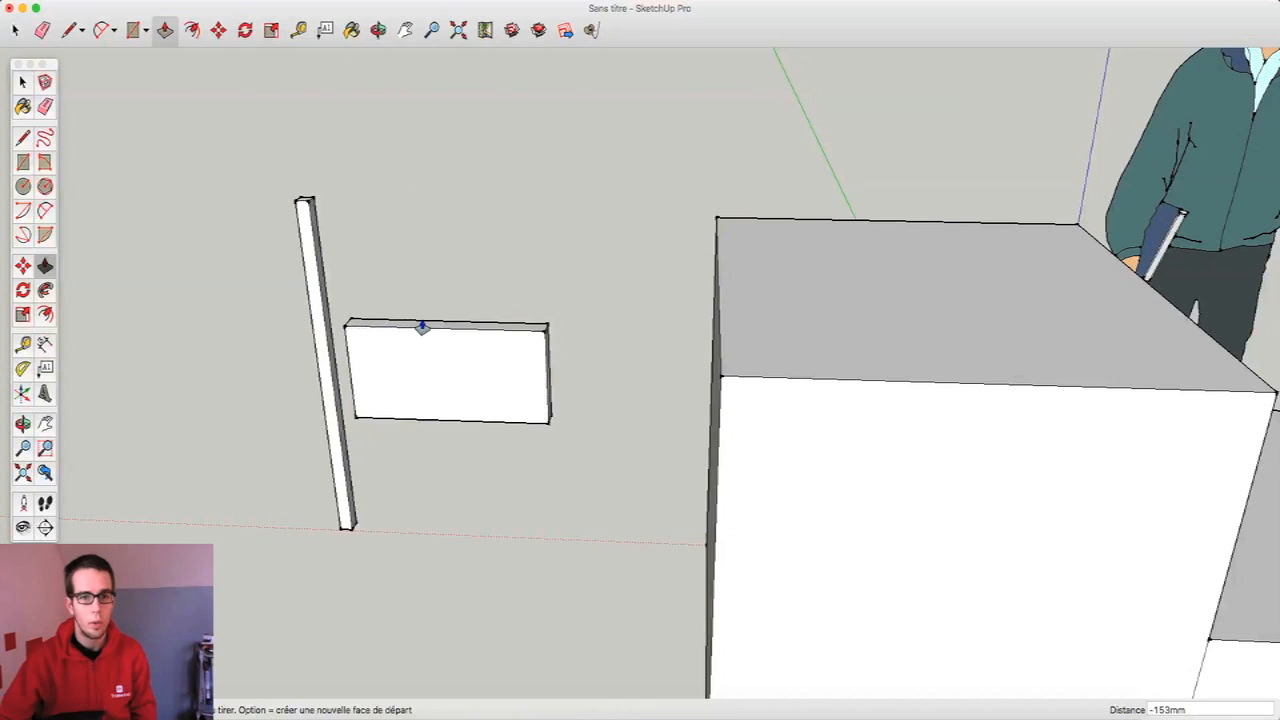
{"action": "left_click", "coordinate": [426, 371]}
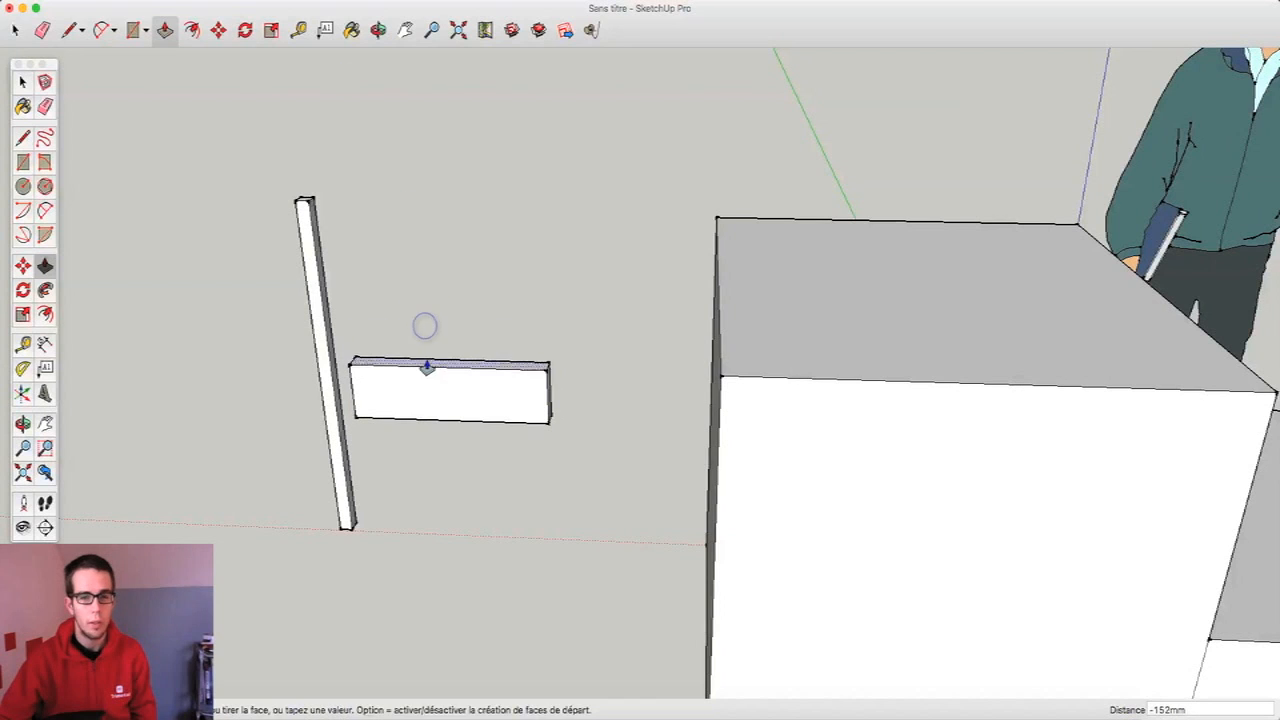
{"action": "left_click", "coordinate": [426, 366]}
- Turn the complete horizontal board beside the post into a component with the default settings
{"action": "left_click", "coordinate": [15, 29]}
{"action": "left_click", "coordinate": [414, 391]}
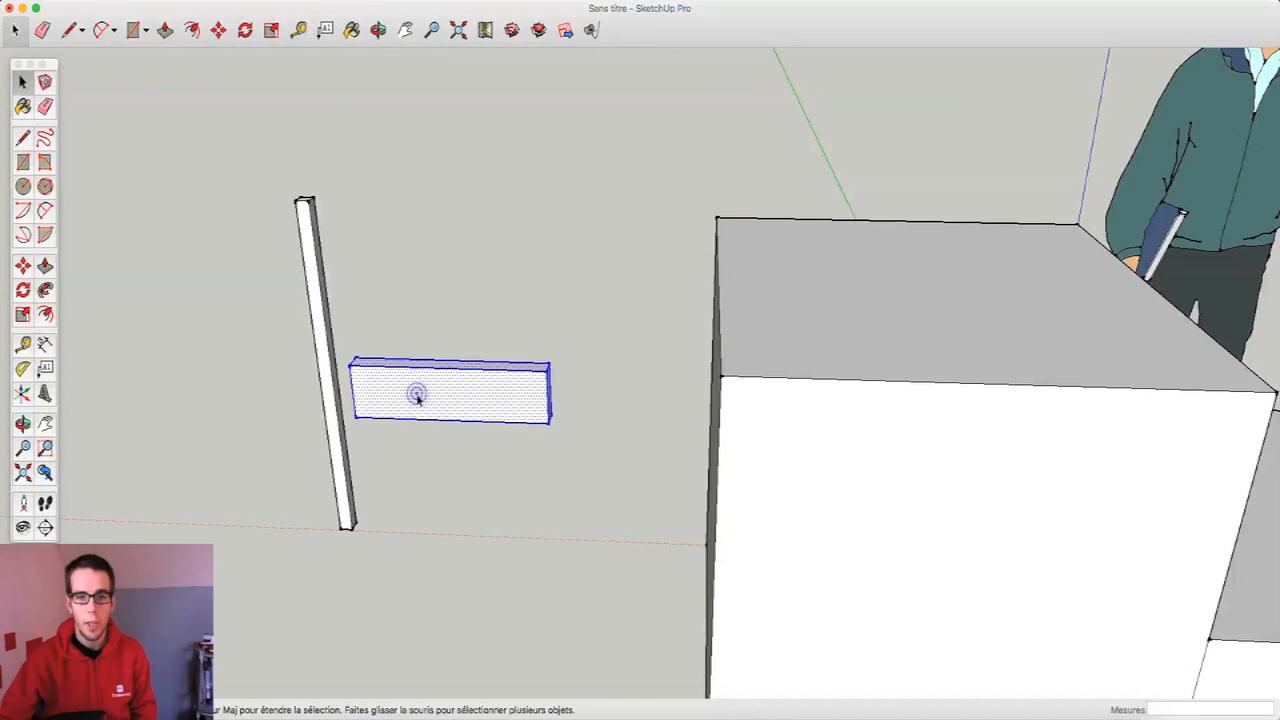
{"action": "right_click", "coordinate": [418, 394]}
{"action": "mouse_move", "coordinate": [483, 468]}
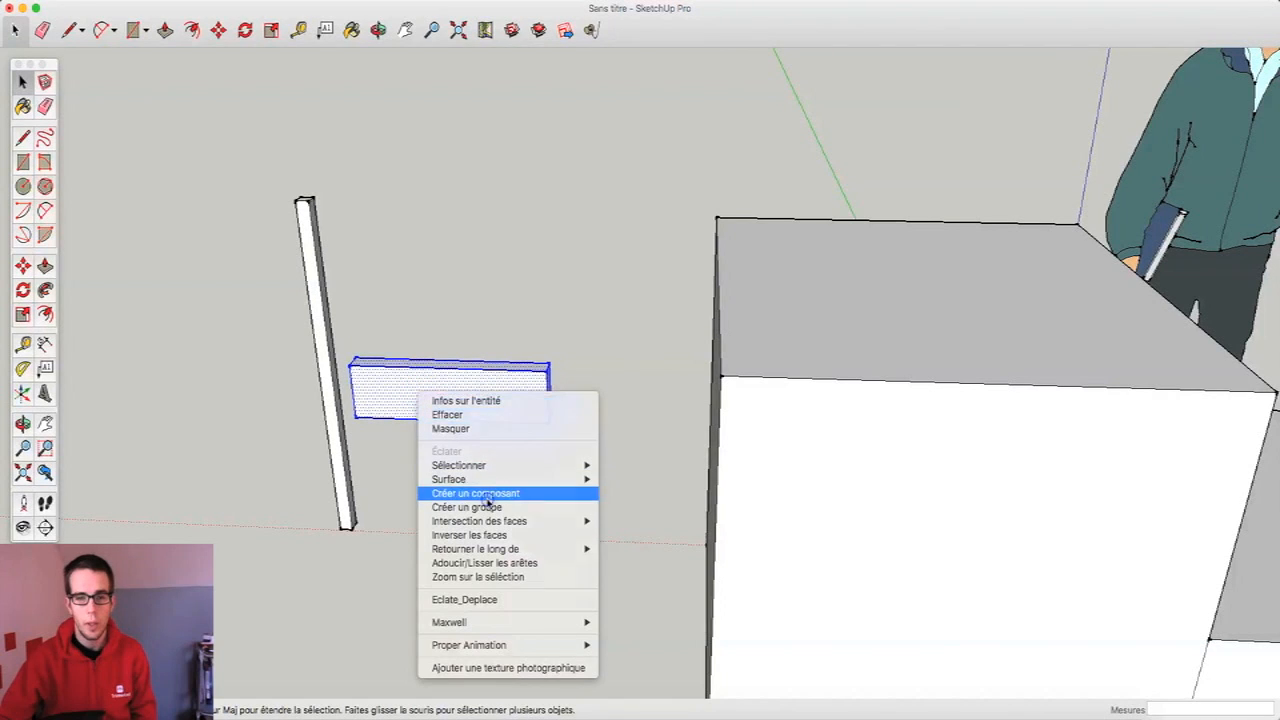
{"action": "left_click", "coordinate": [475, 493]}
{"action": "left_click", "coordinate": [488, 503]}
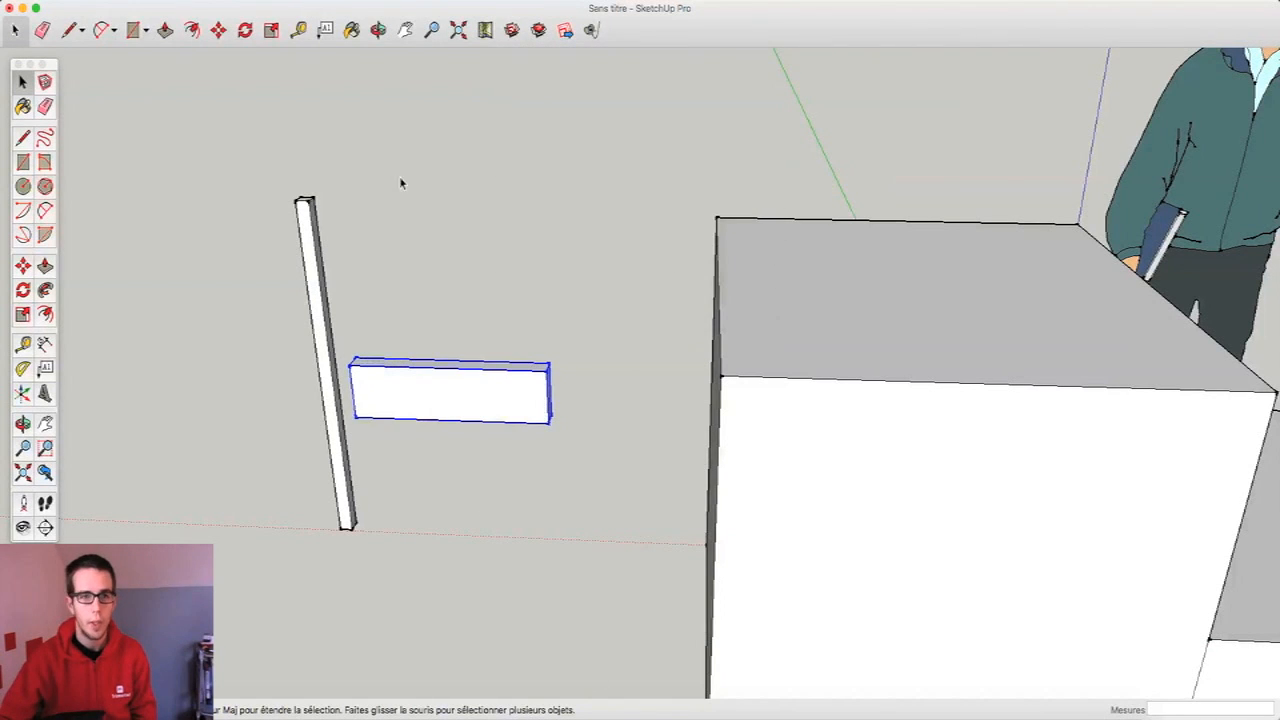
- Move the board by its upper front corner nearest the post onto the post's top front corner facing the board
{"action": "left_click", "coordinate": [219, 32]}
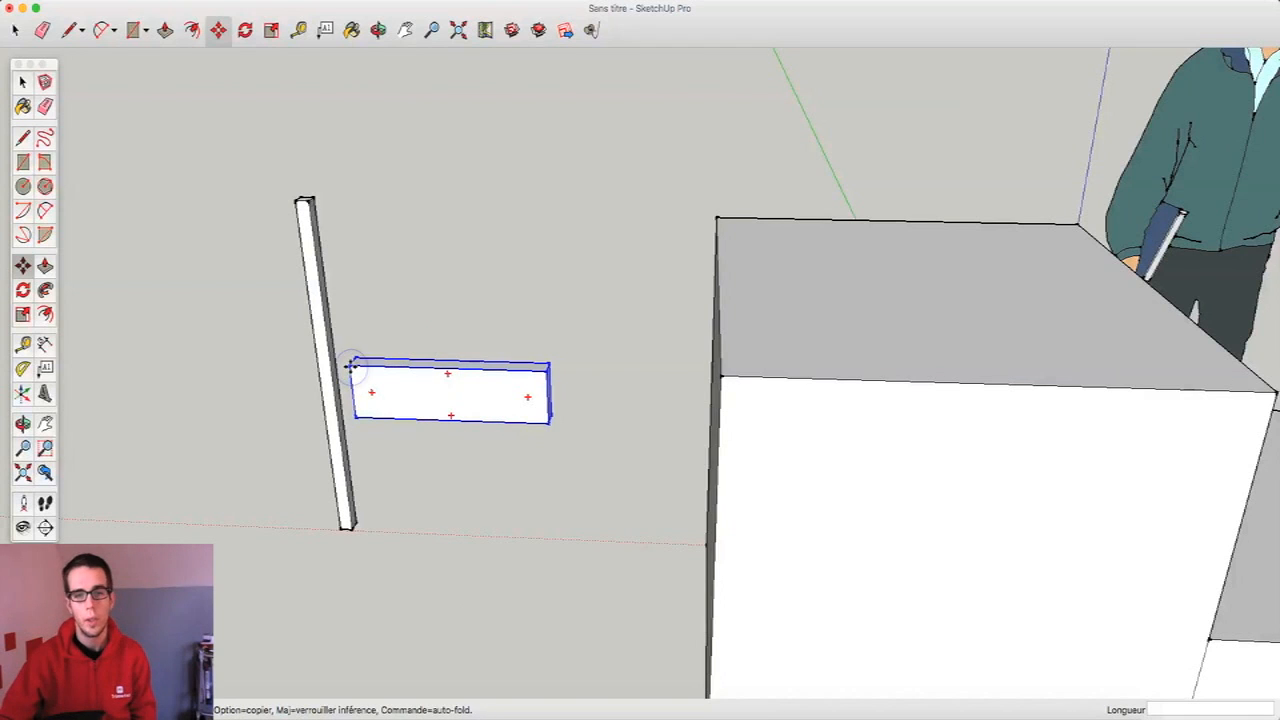
{"action": "left_click", "coordinate": [350, 366]}
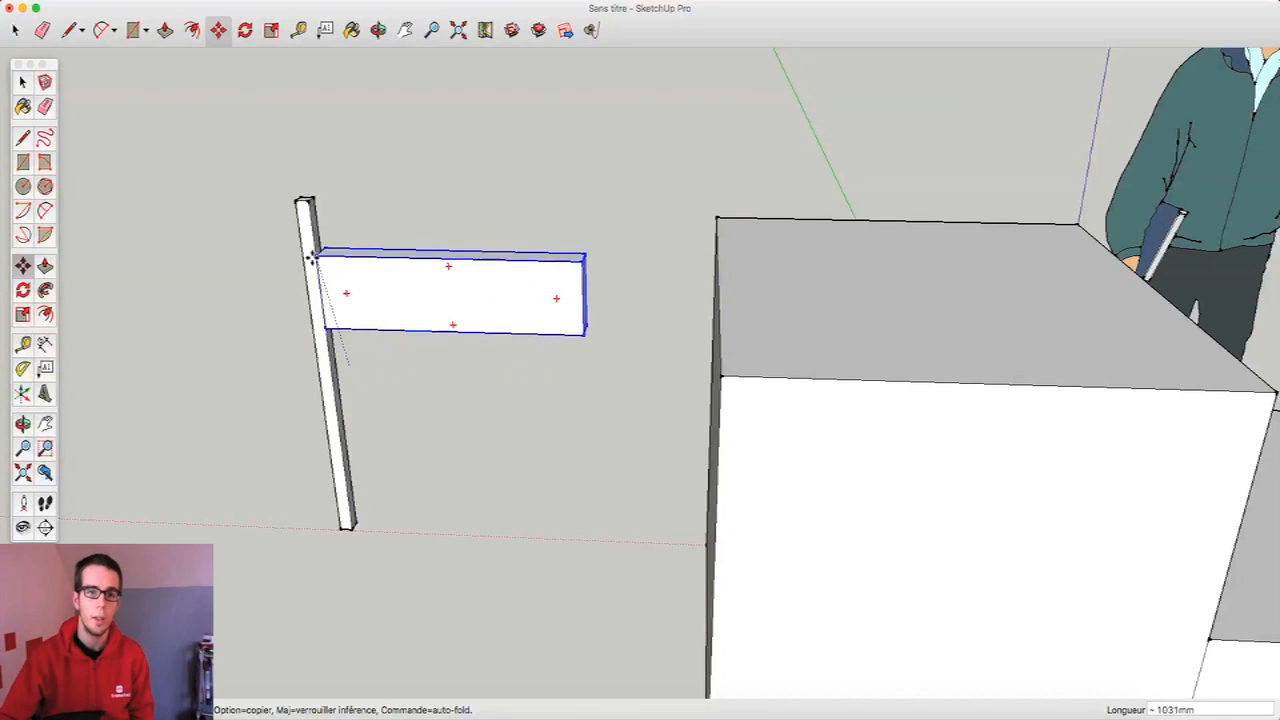
{"action": "left_click", "coordinate": [305, 205]}
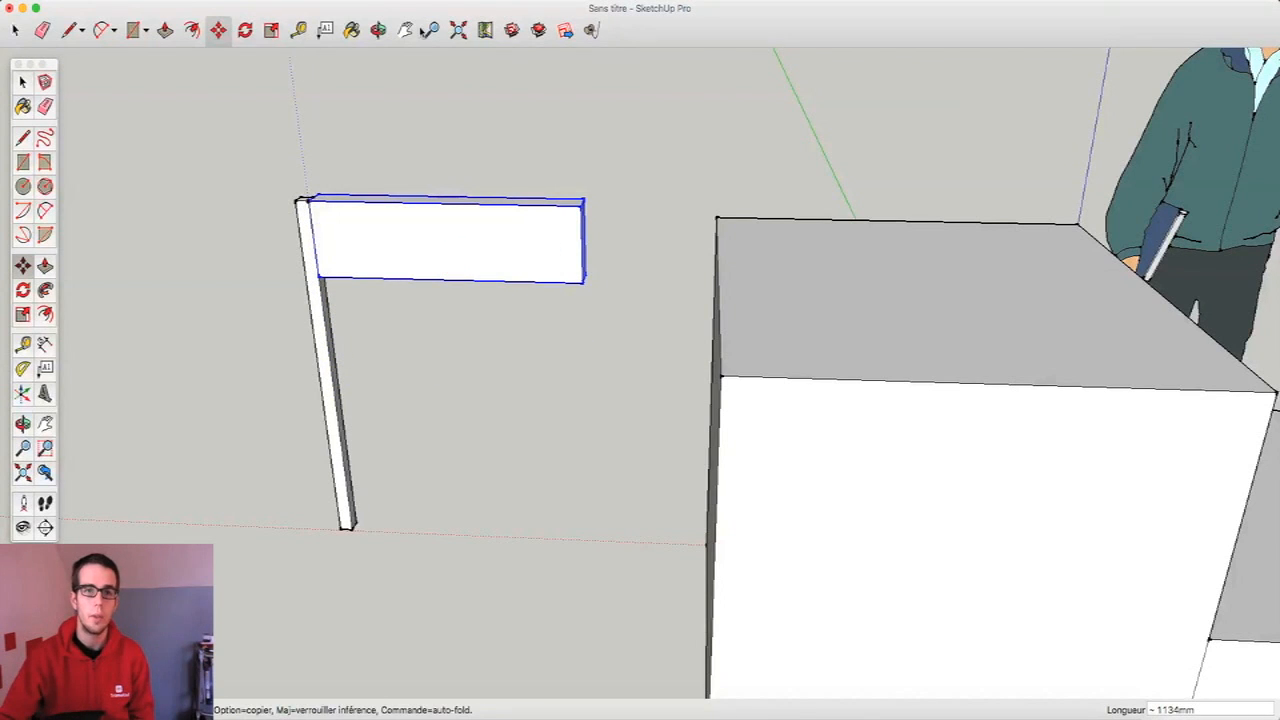
- Examine the joint between the post and the board from the front, the end and the rear
{"action": "left_click", "coordinate": [384, 31]}
{"action": "left_click_drag", "start_coordinate": [390, 60], "coordinate": [387, 132]}
{"action": "scroll", "coordinate": [134, 223], "scroll_direction": "up", "scroll_amount": 6}
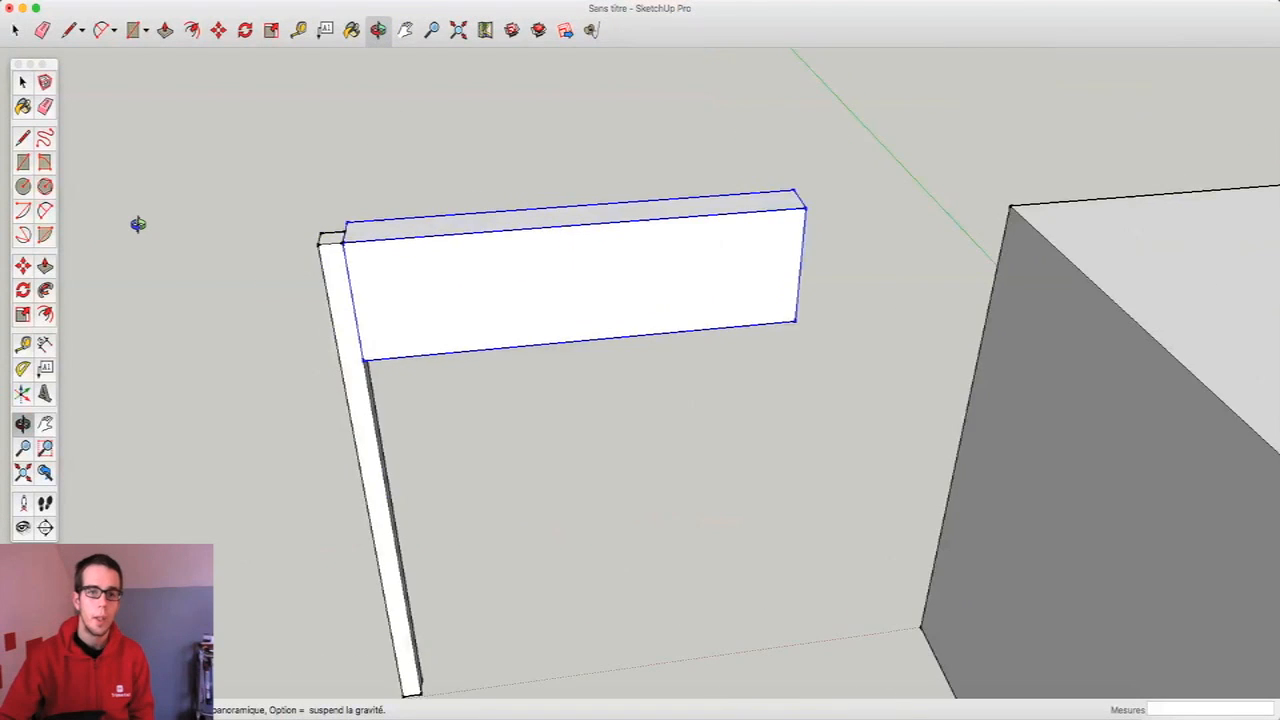
{"action": "left_click_drag", "start_coordinate": [257, 335], "coordinate": [943, 289]}
{"action": "scroll", "coordinate": [1034, 193], "scroll_direction": "down", "scroll_amount": 8}
{"action": "scroll", "coordinate": [490, 250], "scroll_direction": "down", "scroll_amount": 4}
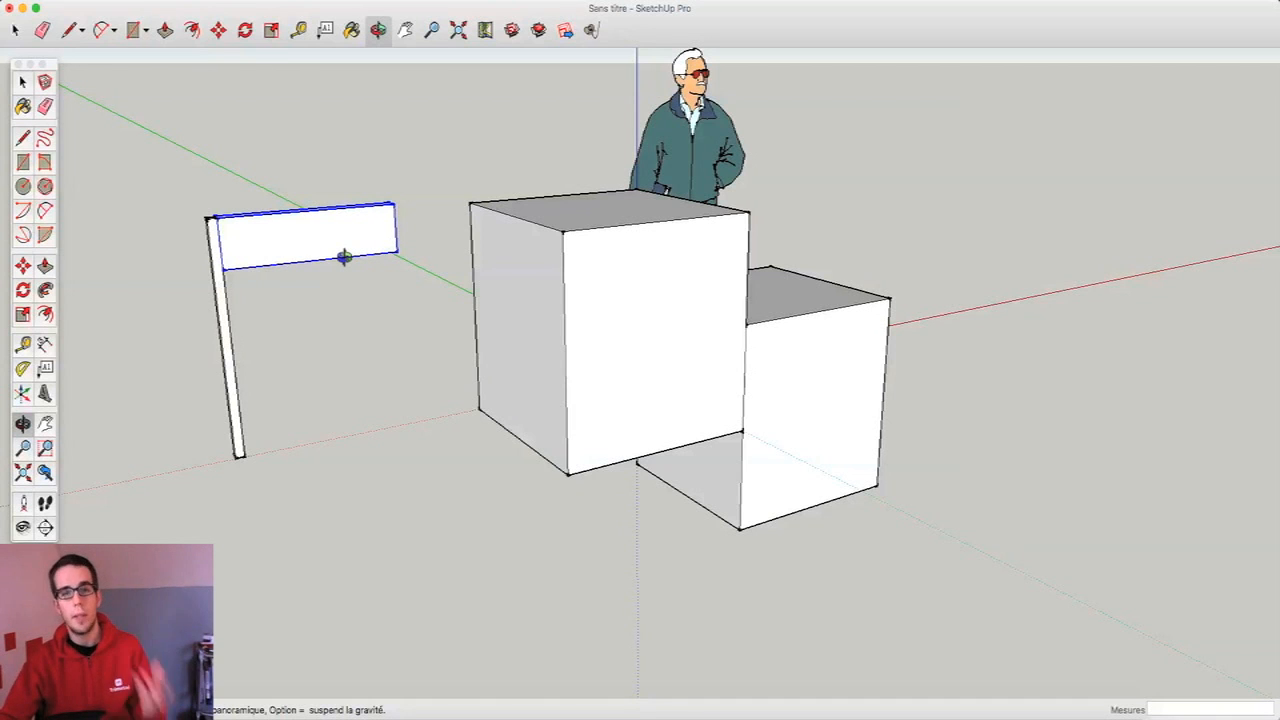
{"action": "left_click_drag", "start_coordinate": [343, 257], "coordinate": [586, 371]}
{"action": "scroll", "coordinate": [318, 445], "scroll_direction": "up", "scroll_amount": 6}
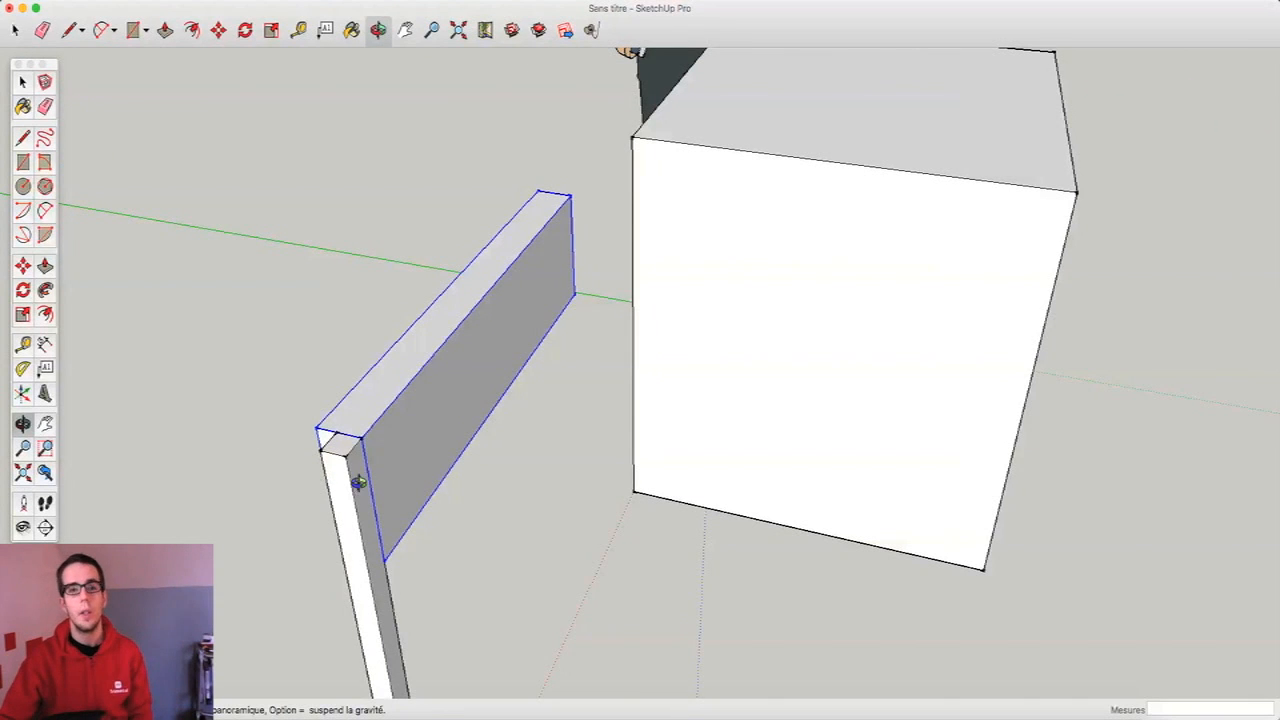
{"action": "scroll", "coordinate": [354, 471], "scroll_direction": "down", "scroll_amount": 6}
{"action": "scroll", "coordinate": [170, 405], "scroll_direction": "down", "scroll_amount": 3}
{"action": "left_click_drag", "start_coordinate": [177, 405], "coordinate": [326, 266]}
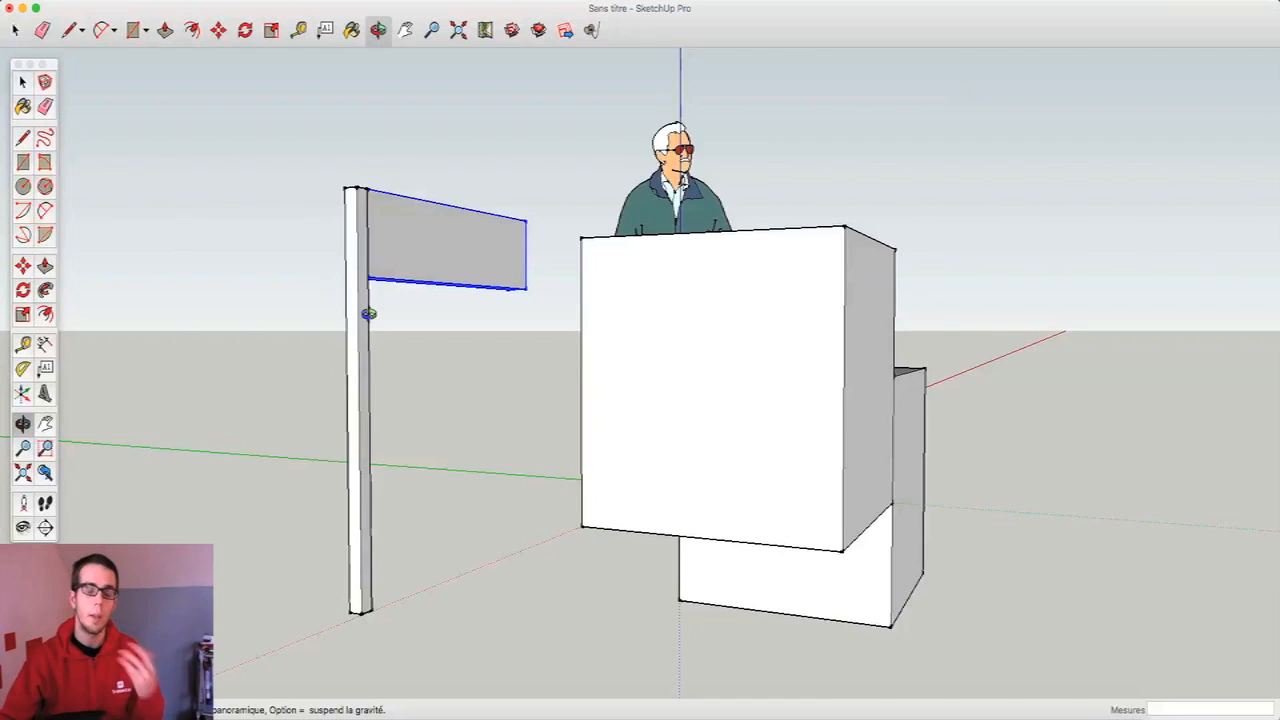
{"action": "left_click_drag", "start_coordinate": [366, 309], "coordinate": [209, 429]}
{"action": "left_click_drag", "start_coordinate": [651, 337], "coordinate": [16, 28]}
- Delete the assembled post and board beside the two cubes
{"action": "left_click", "coordinate": [16, 28]}
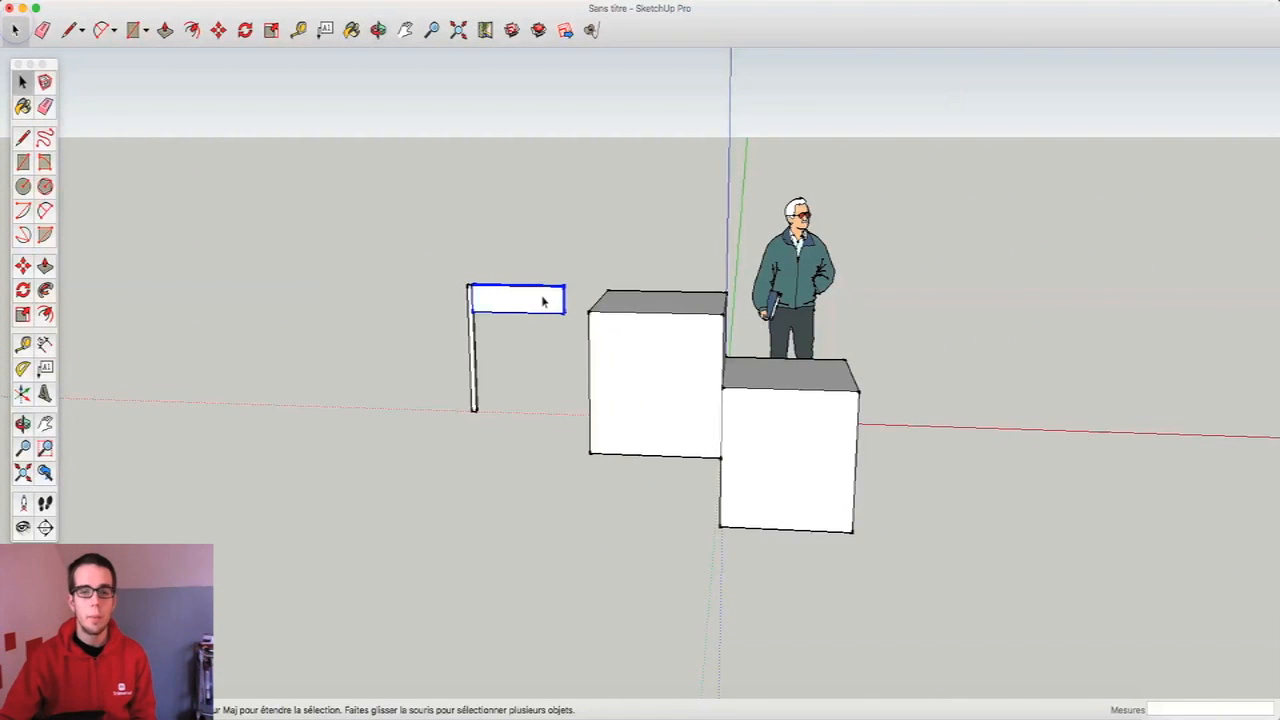
{"action": "left_click", "coordinate": [534, 334]}
{"action": "scroll", "coordinate": [923, 563], "scroll_direction": "up", "scroll_amount": 3}
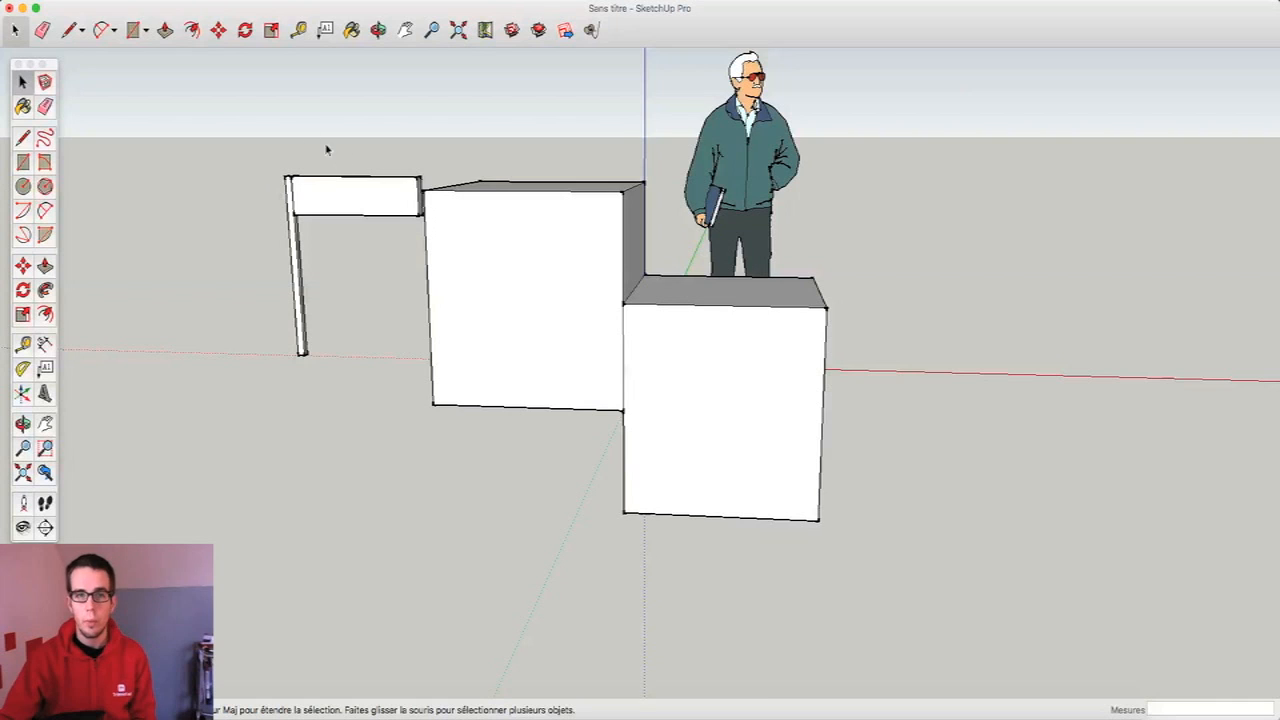
{"action": "left_click_drag", "start_coordinate": [265, 106], "coordinate": [389, 460]}
{"action": "key", "text": "Delete"}
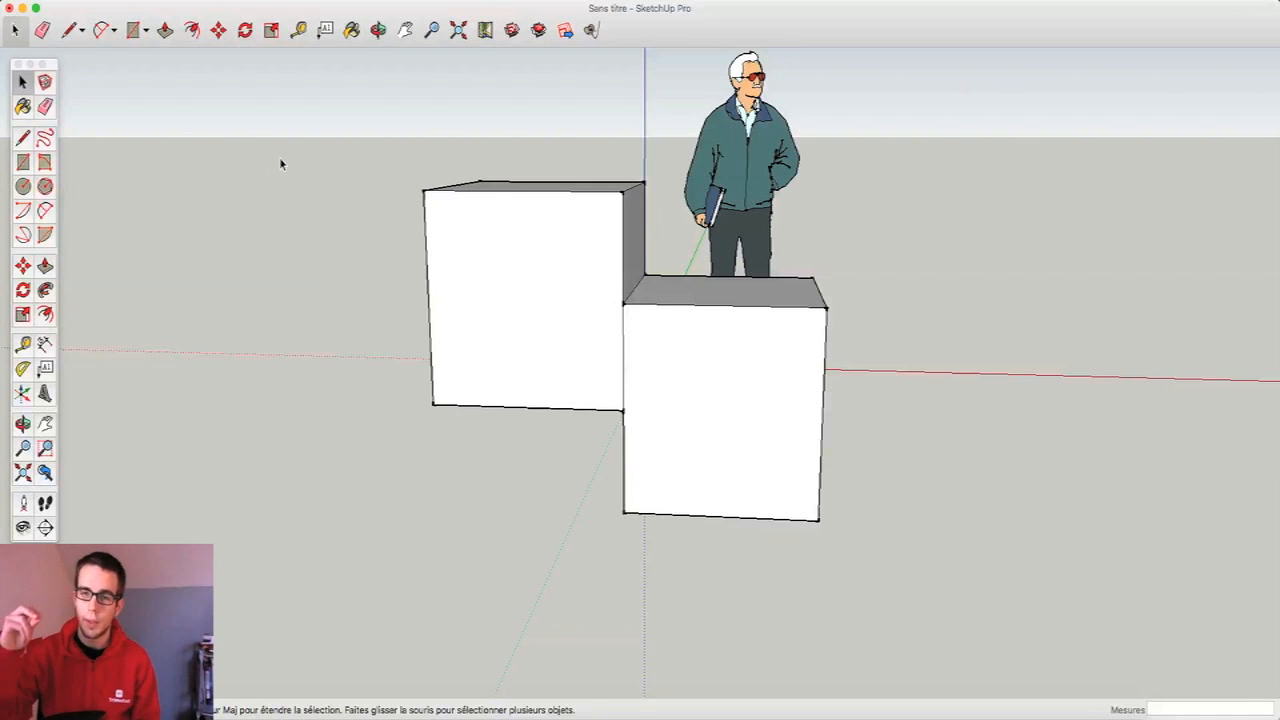
- Turn the complete left cube, nearest the origin, into a component with the default settings
{"action": "middle_click_drag", "start_coordinate": [281, 163], "coordinate": [488, 158]}
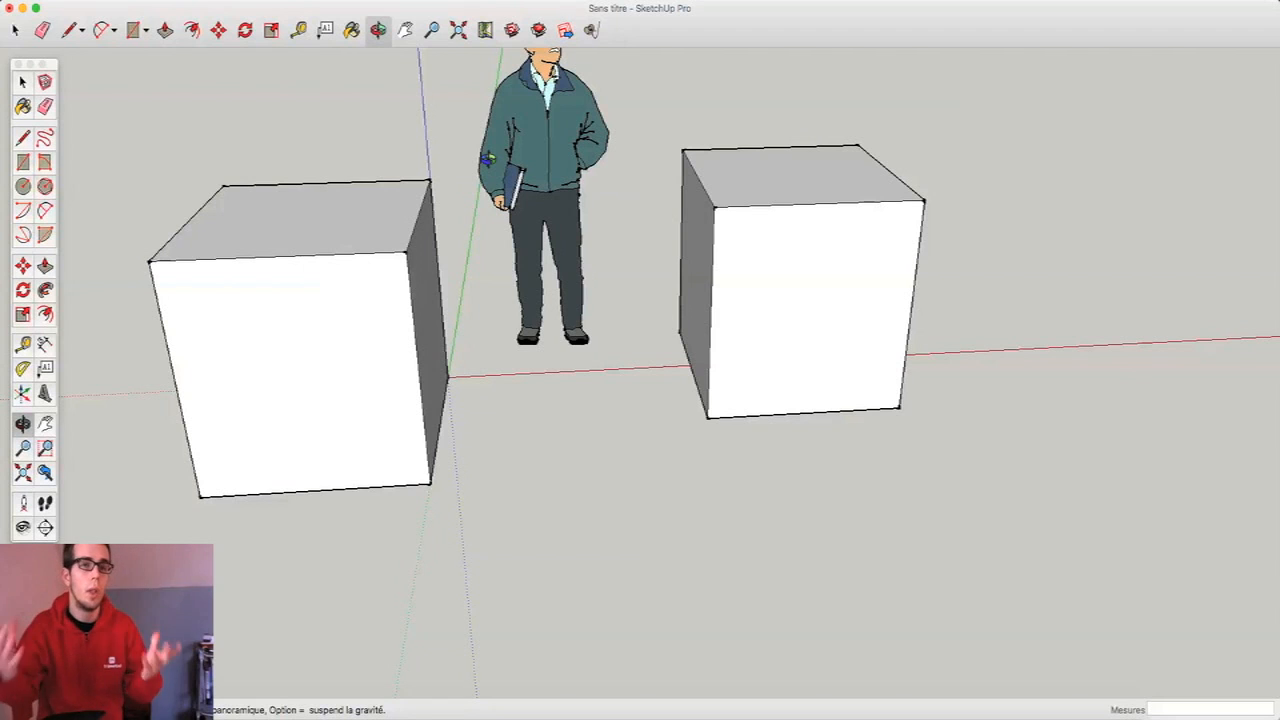
{"action": "left_click", "coordinate": [15, 30]}
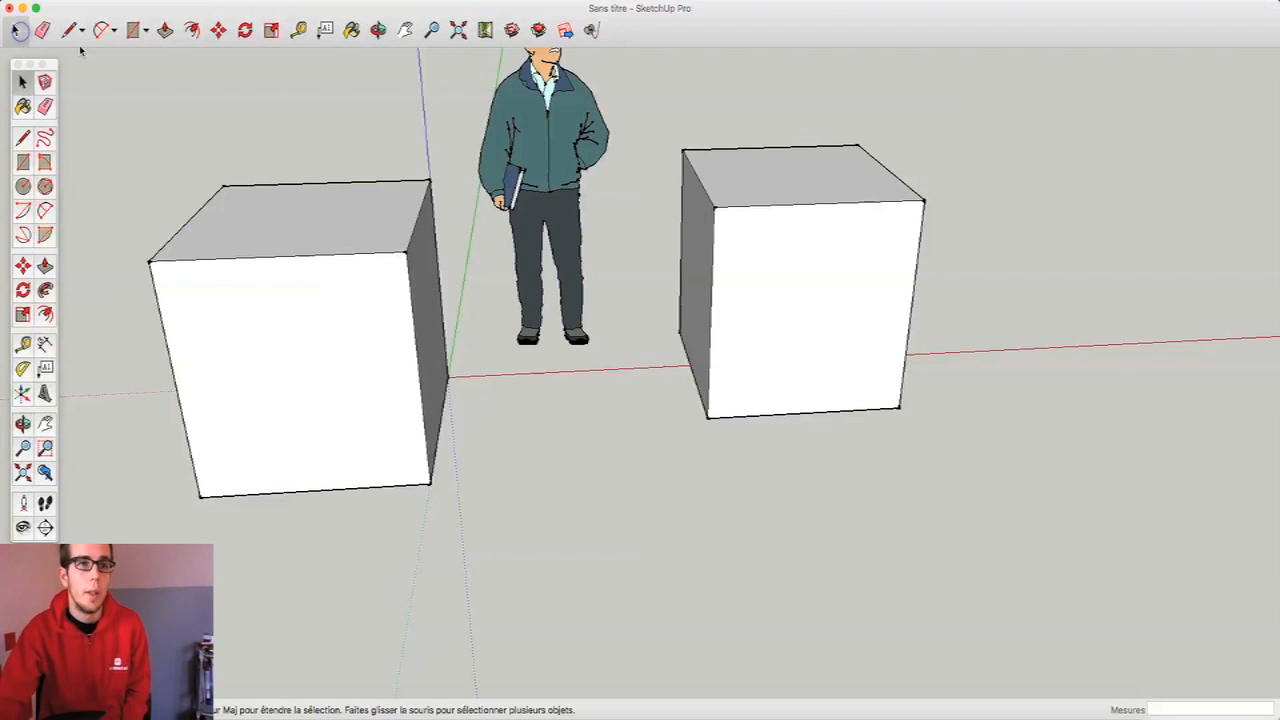
{"action": "triple_click", "coordinate": [299, 228]}
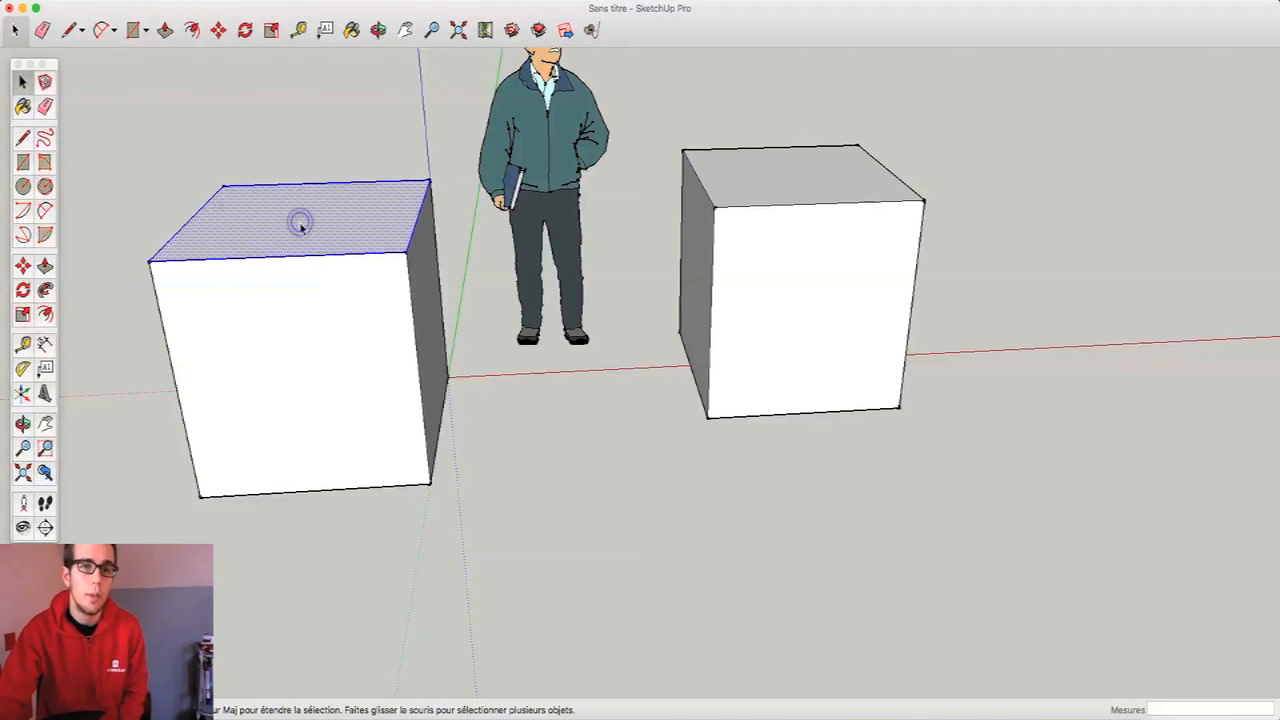
{"action": "key", "text": "g"}
{"action": "key", "text": "Return"}
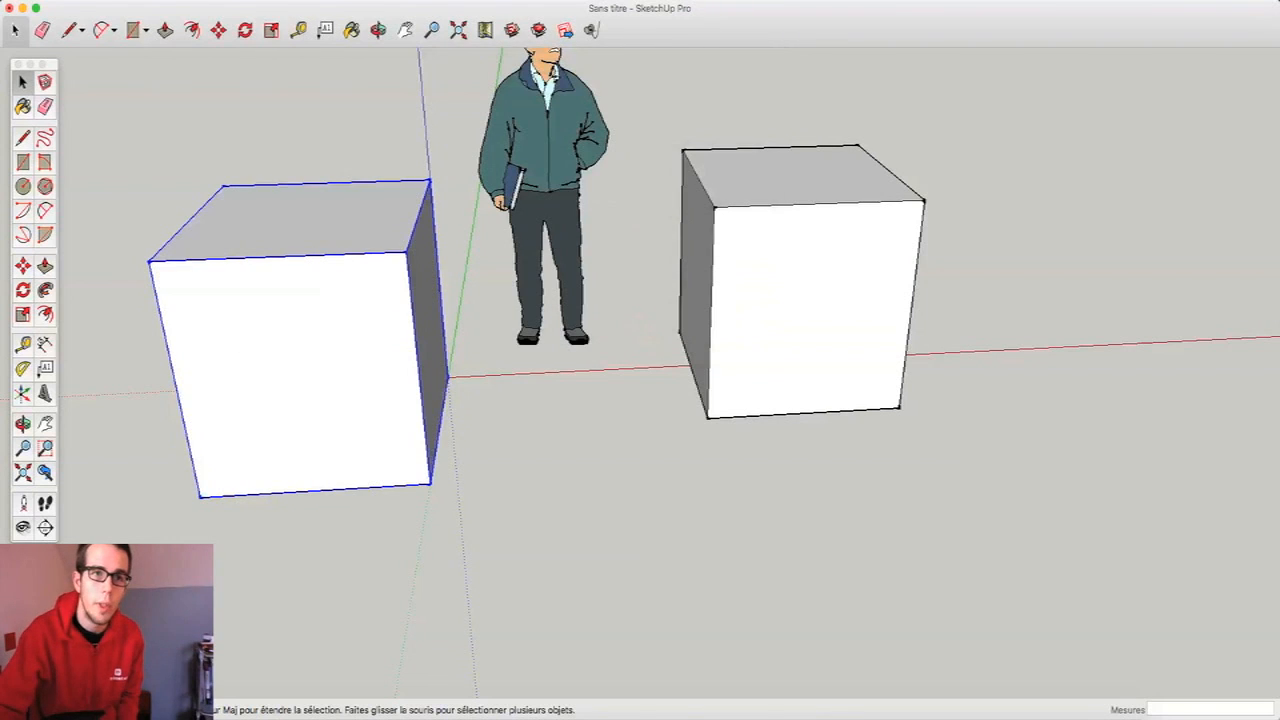
- Move the left cube component freely, taking arbitrary points on its front face as the reference
{"action": "left_click", "coordinate": [218, 30]}
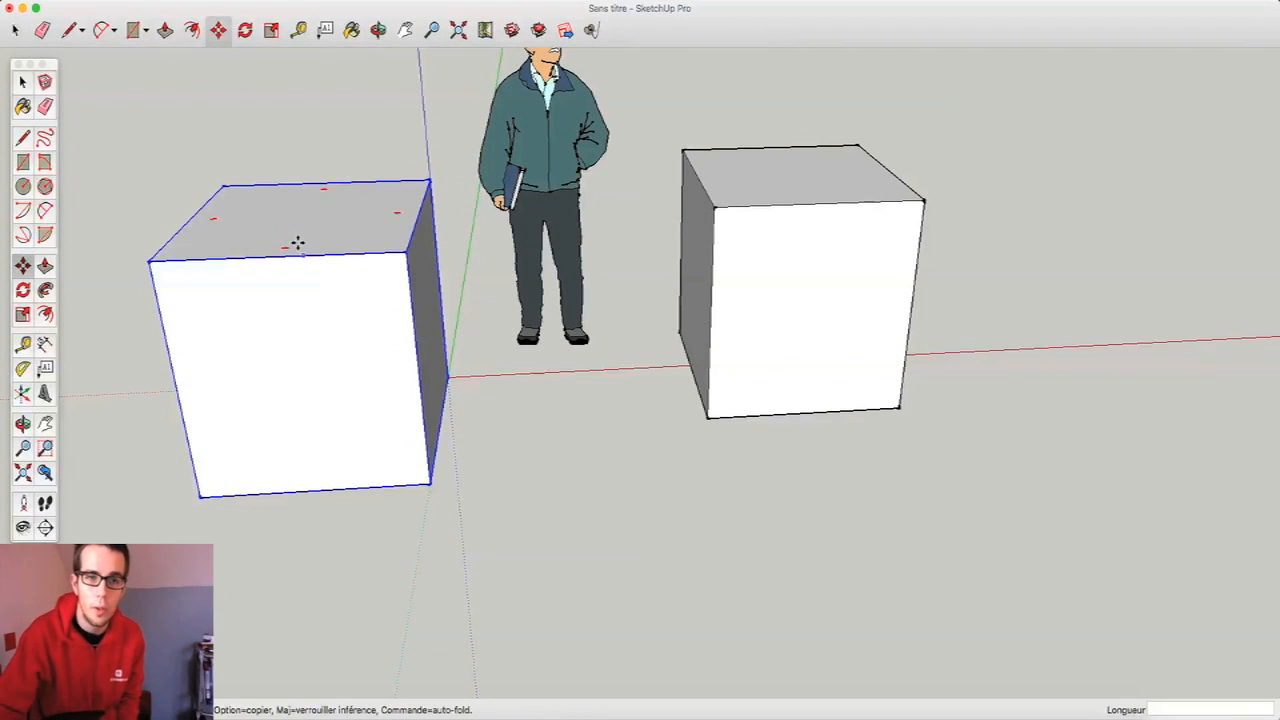
{"action": "left_click", "coordinate": [330, 294]}
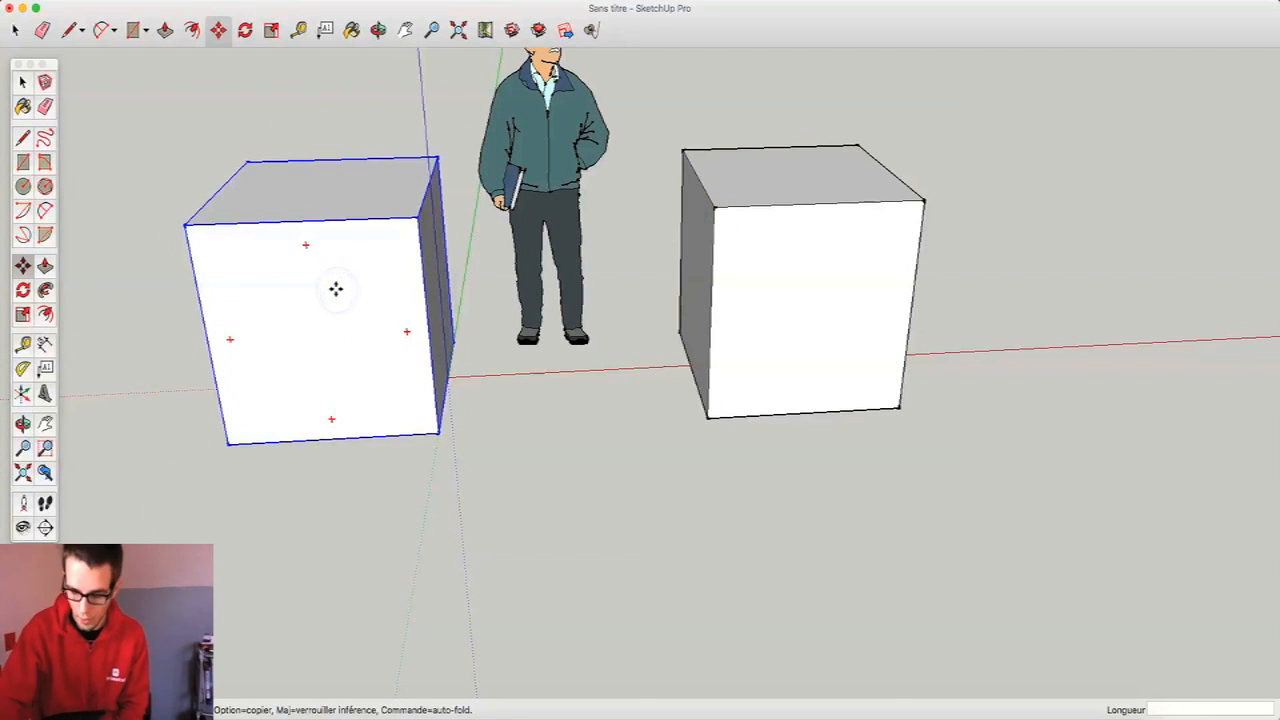
{"action": "left_click", "coordinate": [337, 290]}
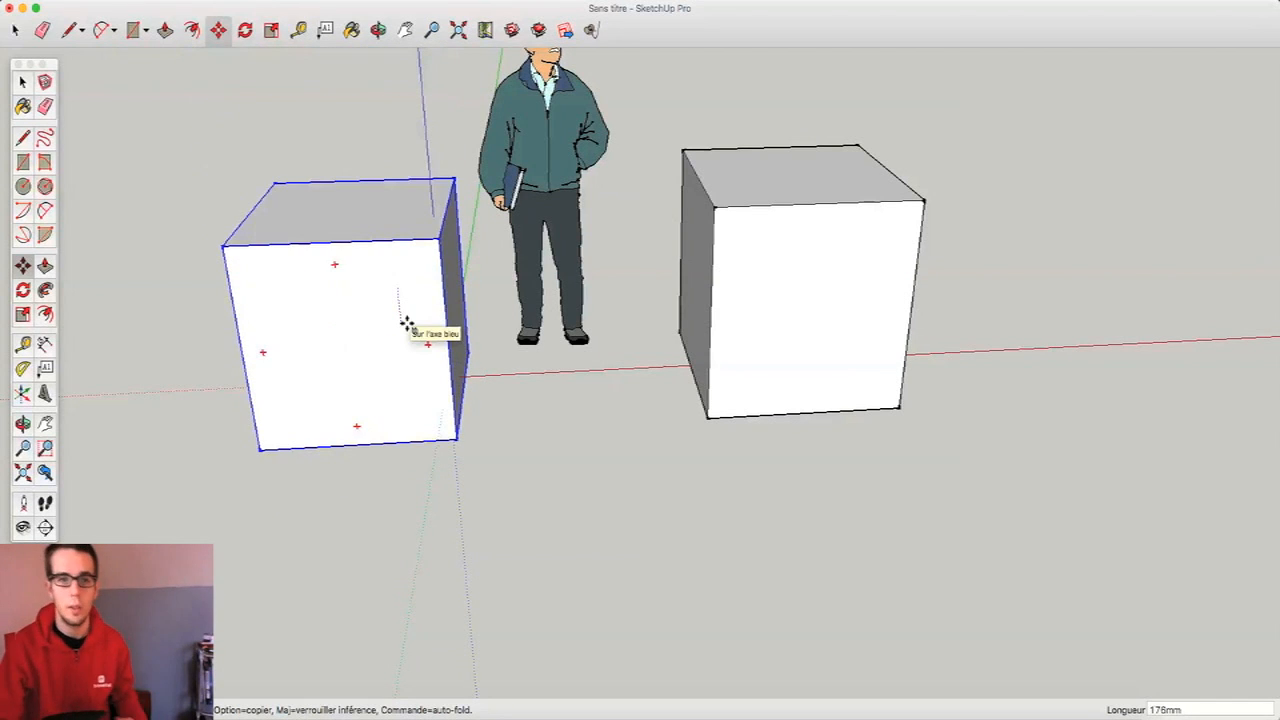
{"action": "middle_click_drag", "start_coordinate": [417, 217], "coordinate": [404, 300]}
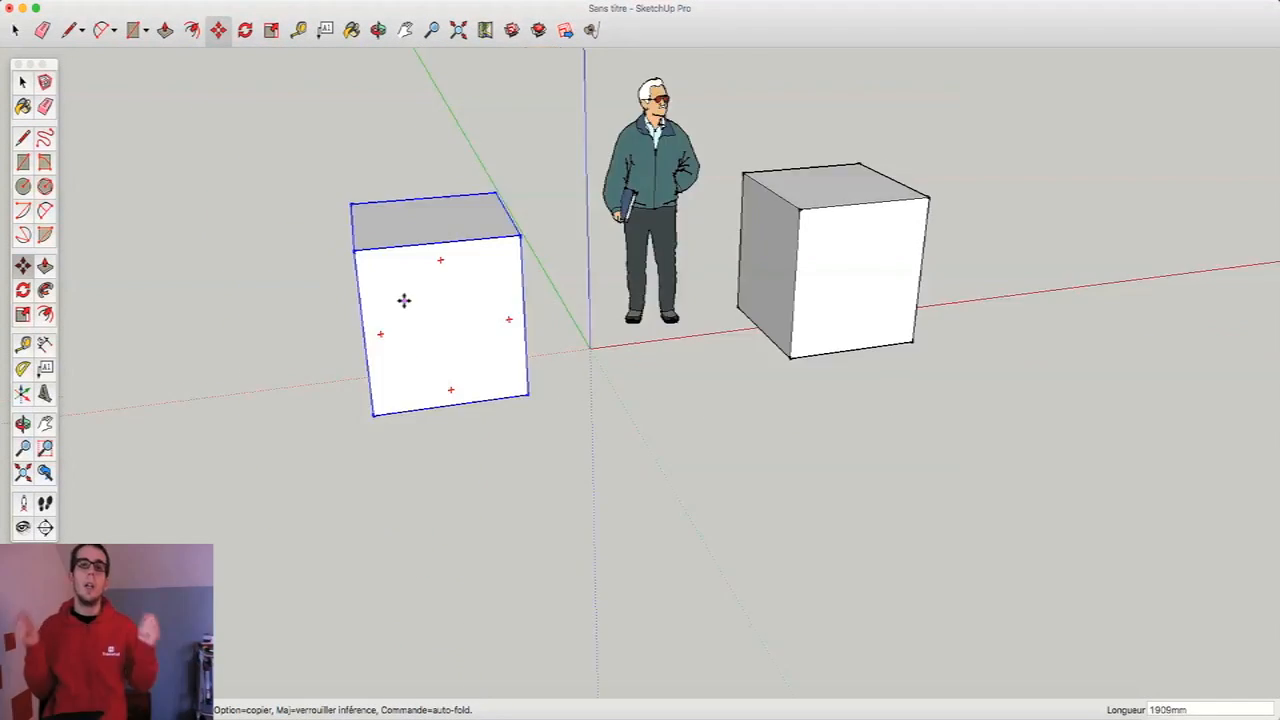